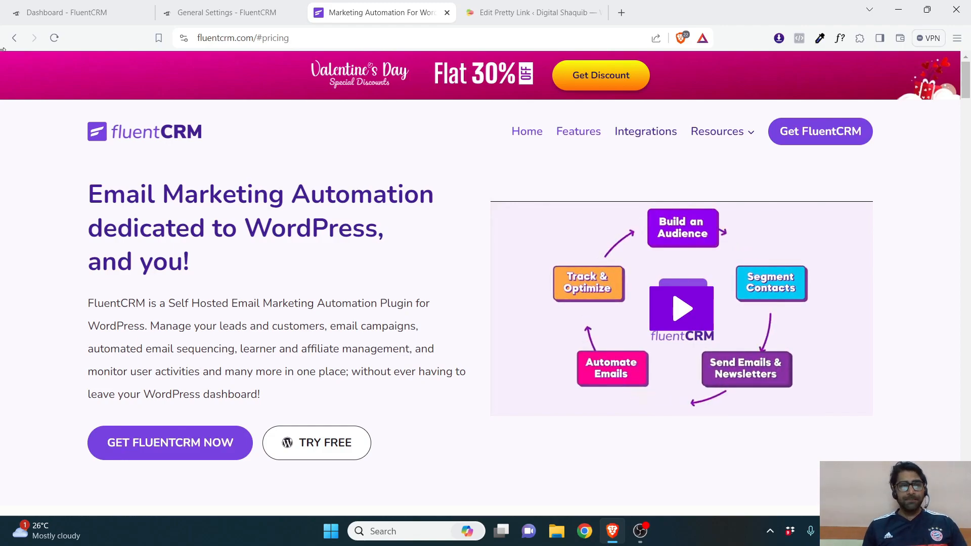
Step: Skim the FluentCRM product page, and close it and the Pretty Link editor to return to the FluentCRM dashboard
{"action": "scroll", "coordinate": [211, 238], "scroll_direction": "down", "scroll_amount": 10}
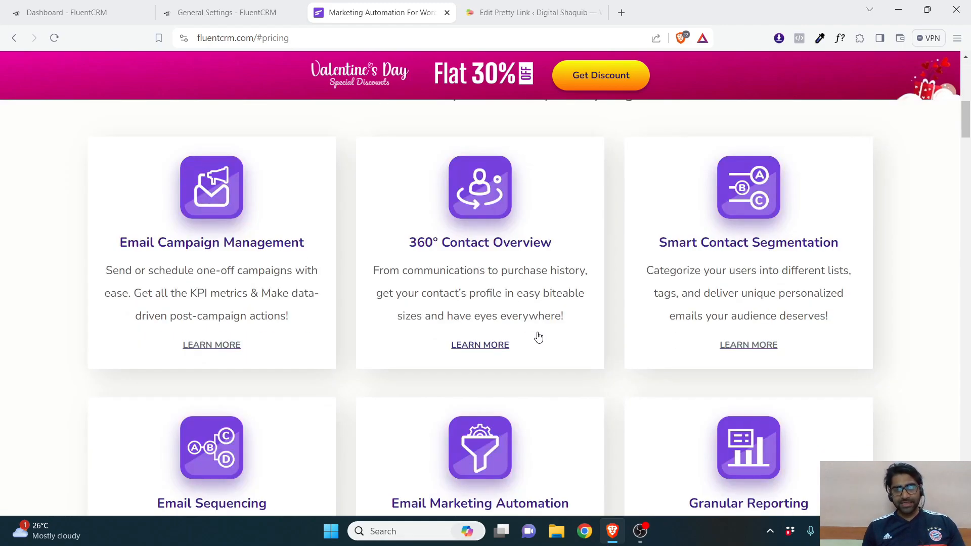
{"action": "scroll", "coordinate": [211, 232], "scroll_direction": "down", "scroll_amount": 15}
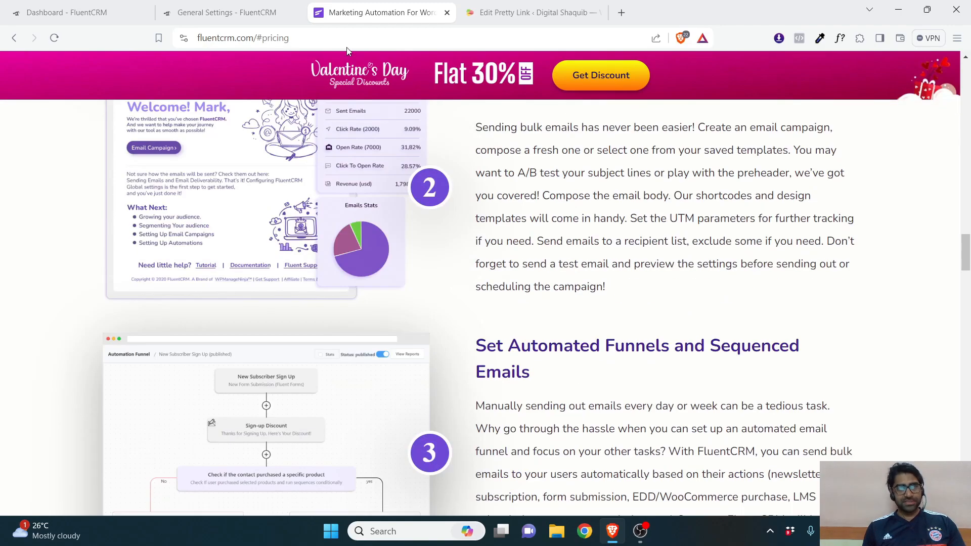
{"action": "left_click", "coordinate": [447, 13]}
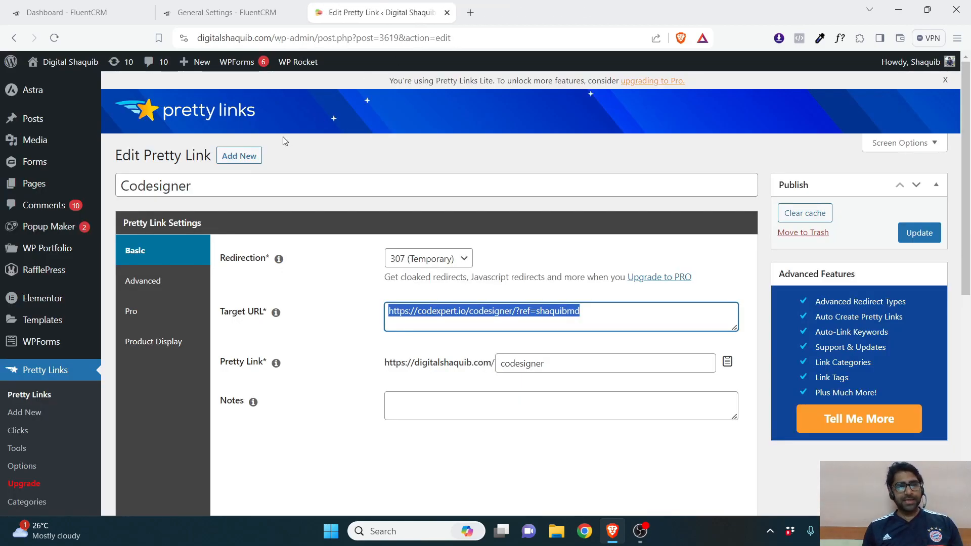
{"action": "left_click", "coordinate": [99, 7]}
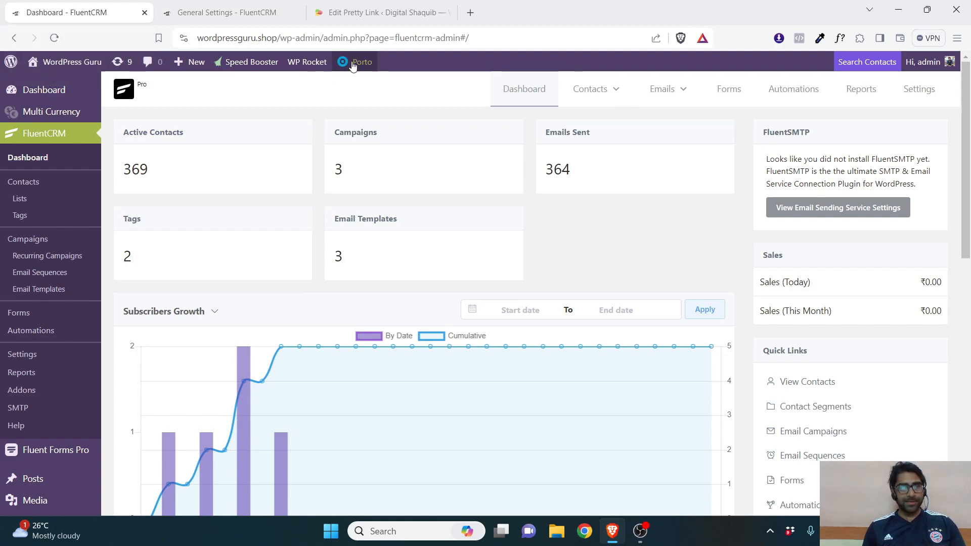
{"action": "left_click", "coordinate": [448, 13]}
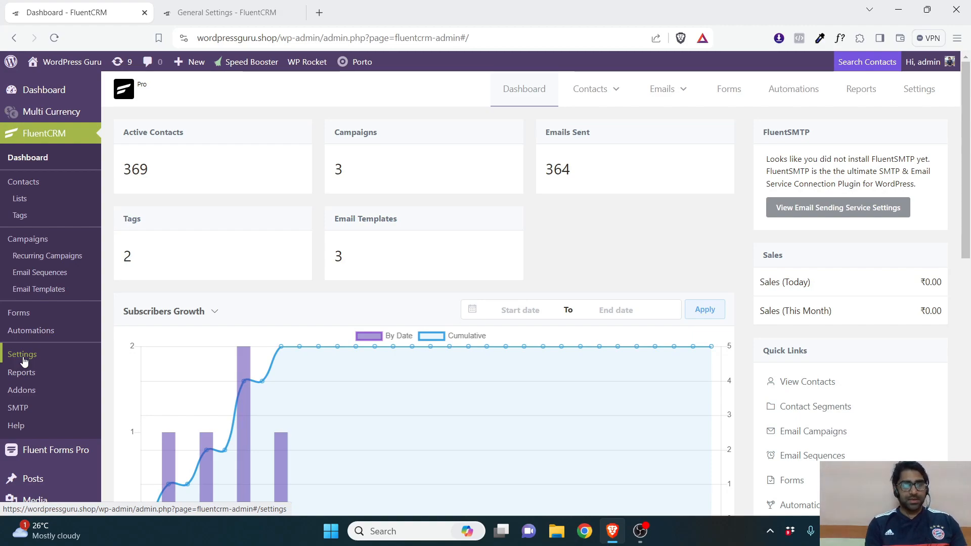
Step: Open the Mailchimp marketing pricing page and the ConvertKit website in separate new tabs
{"action": "key", "text": "ctrl+t"}
{"action": "type", "text": "mailchimp"}
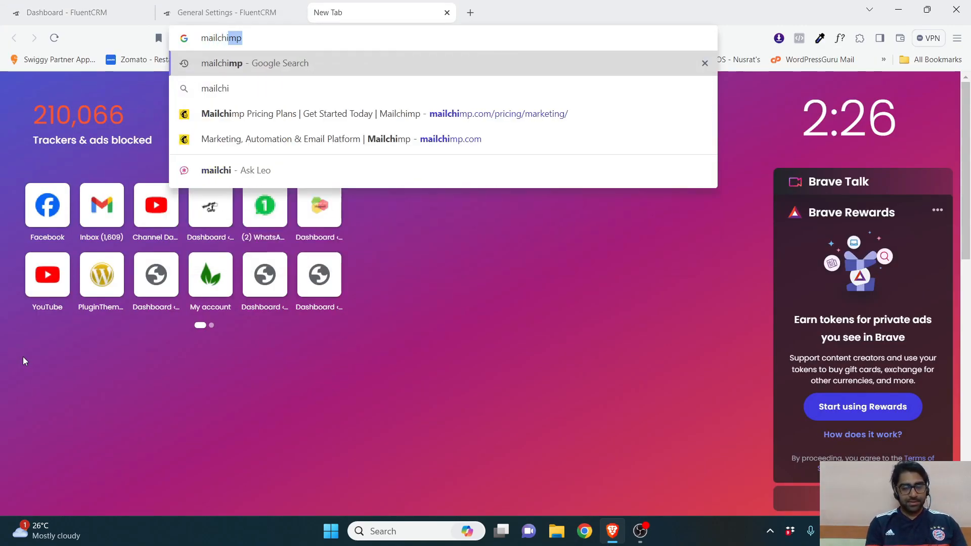
{"action": "key", "text": "Return"}
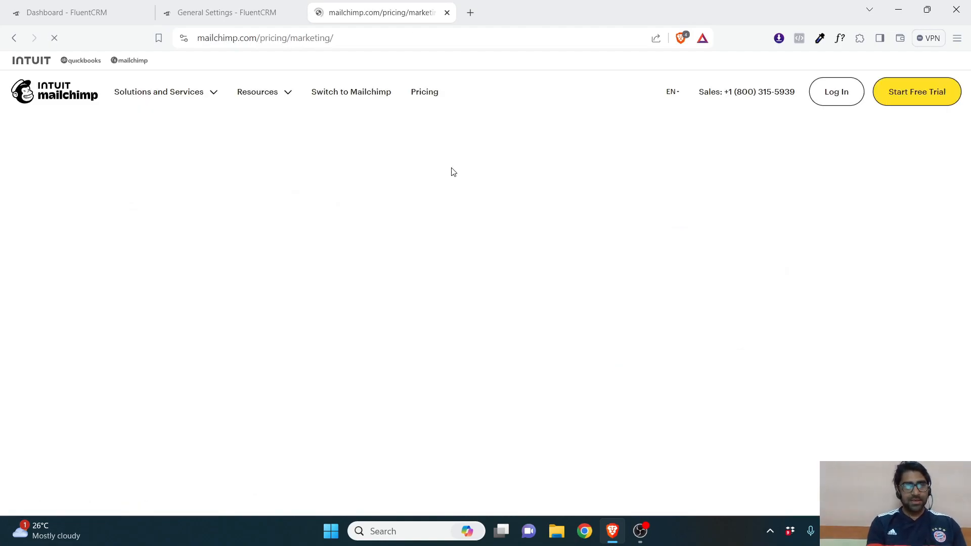
{"action": "key", "text": "ctrl+t"}
{"action": "type", "text": "convertk"}
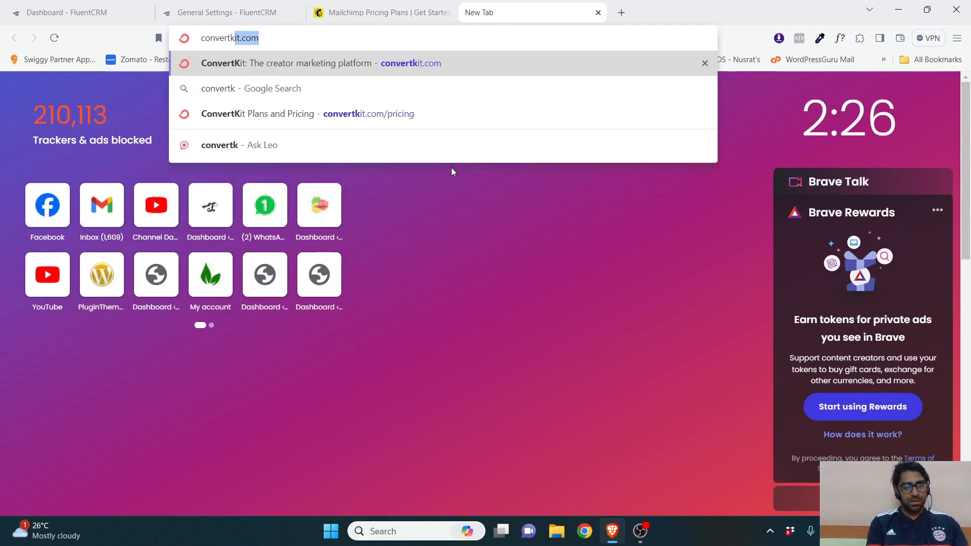
{"action": "key", "text": "Return"}
Step: Search the web for sendinblue in a new tab and open the Brevo app result
{"action": "key", "text": "ctrl+t"}
{"action": "type", "text": "se"}
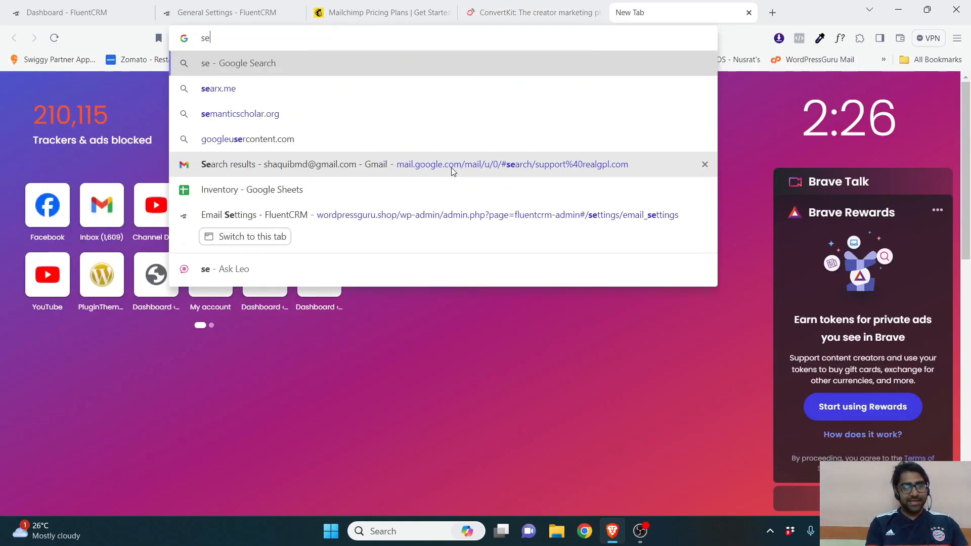
{"action": "type", "text": "ndinblue"}
{"action": "key", "text": "Return"}
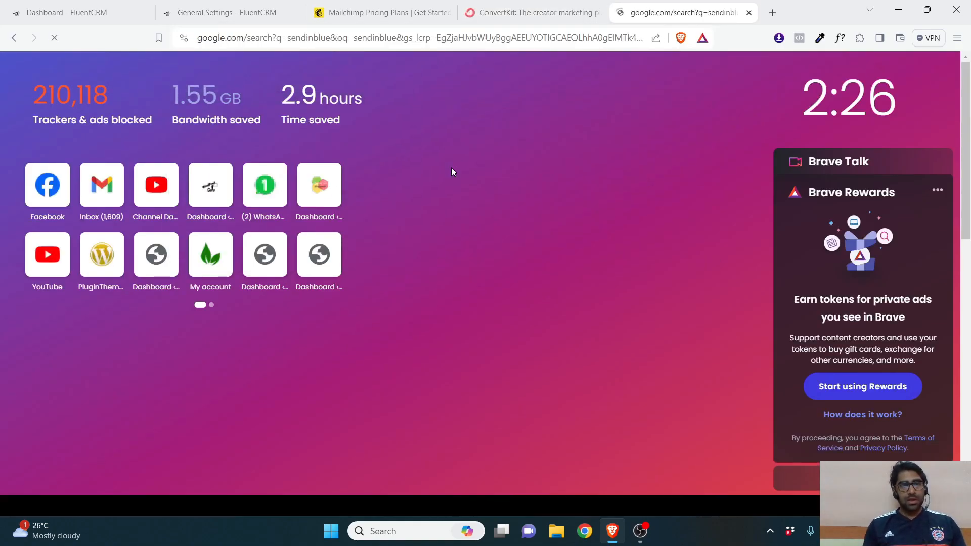
{"action": "scroll", "coordinate": [165, 248], "scroll_direction": "down", "scroll_amount": 4}
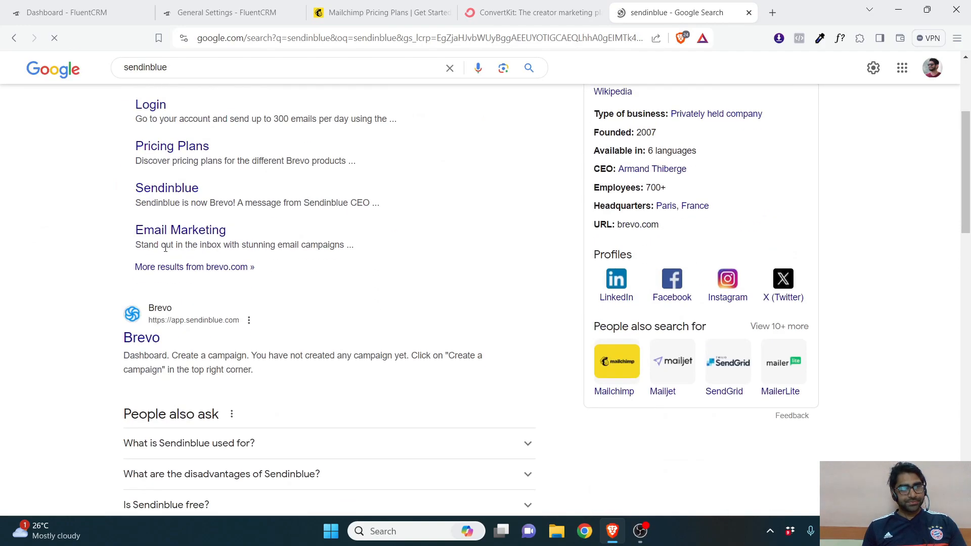
{"action": "left_click", "coordinate": [140, 338]}
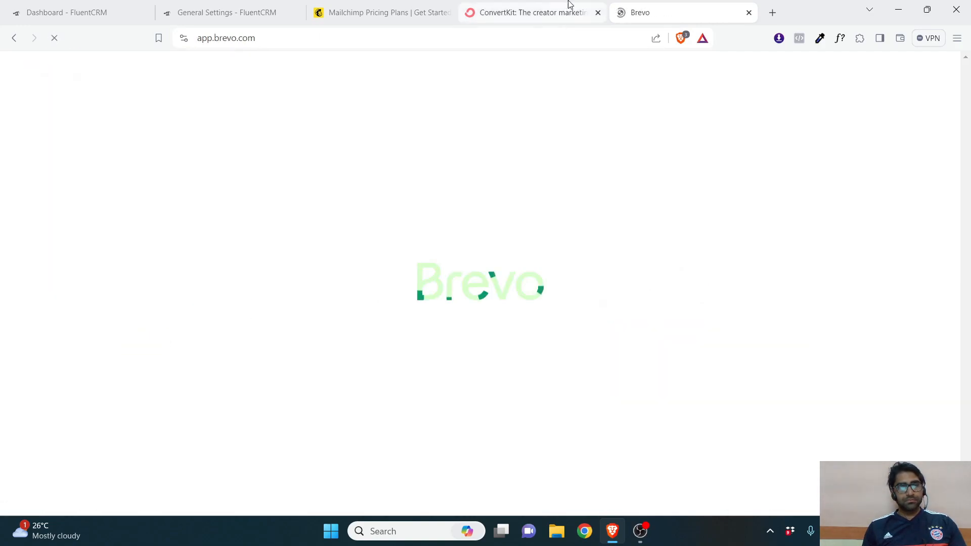
Step: Load ConvertKit's pricing page and examine the prices and limits of the Mailchimp marketing plans
{"action": "left_click", "coordinate": [568, 11]}
{"action": "left_click", "coordinate": [488, 82]}
{"action": "left_click", "coordinate": [384, 12]}
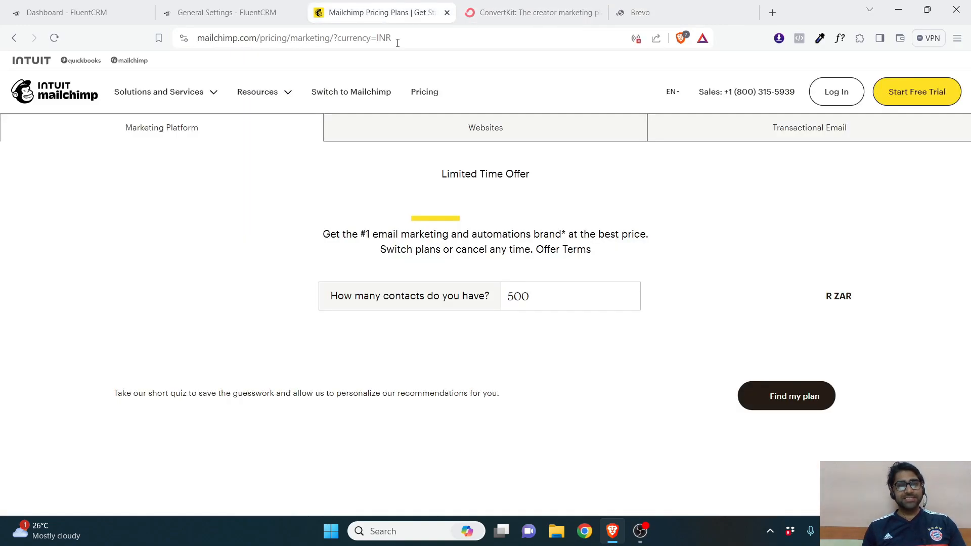
{"action": "scroll", "coordinate": [472, 270], "scroll_direction": "down", "scroll_amount": 3}
{"action": "scroll", "coordinate": [473, 270], "scroll_direction": "down", "scroll_amount": 2}
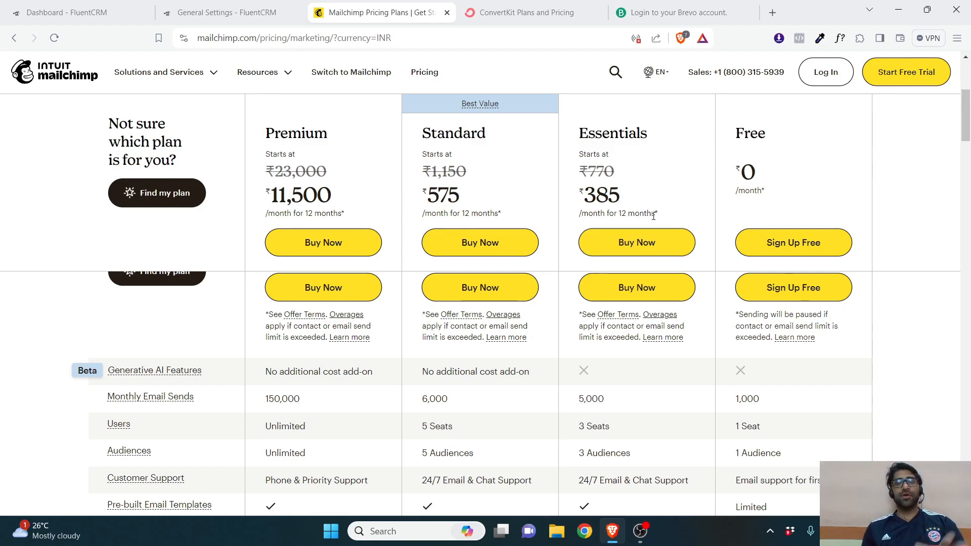
Step: Close the Mailchimp page, review ConvertKit's plan prices, and close the ConvertKit and Brevo tabs
{"action": "left_click", "coordinate": [447, 12]}
{"action": "left_click", "coordinate": [483, 80]}
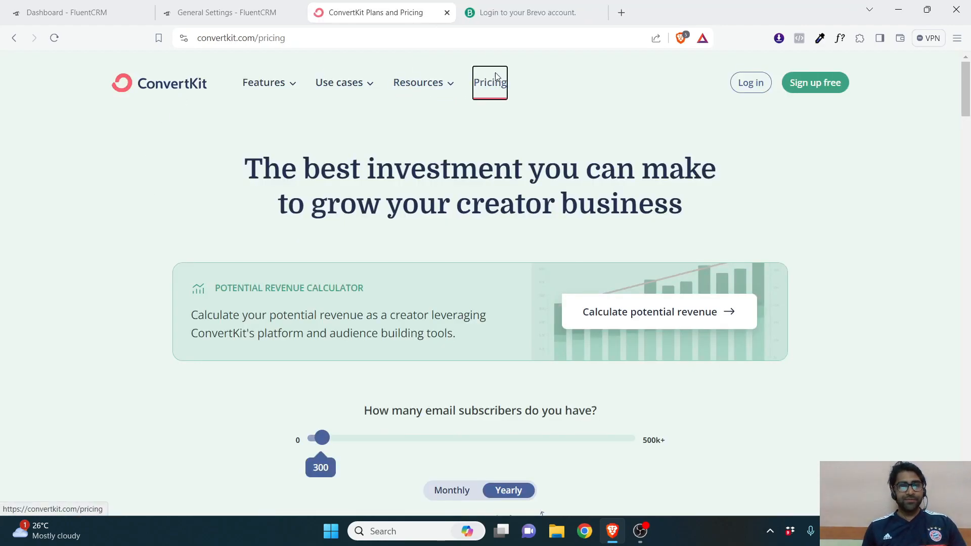
{"action": "scroll", "coordinate": [52, 175], "scroll_direction": "down", "scroll_amount": 5}
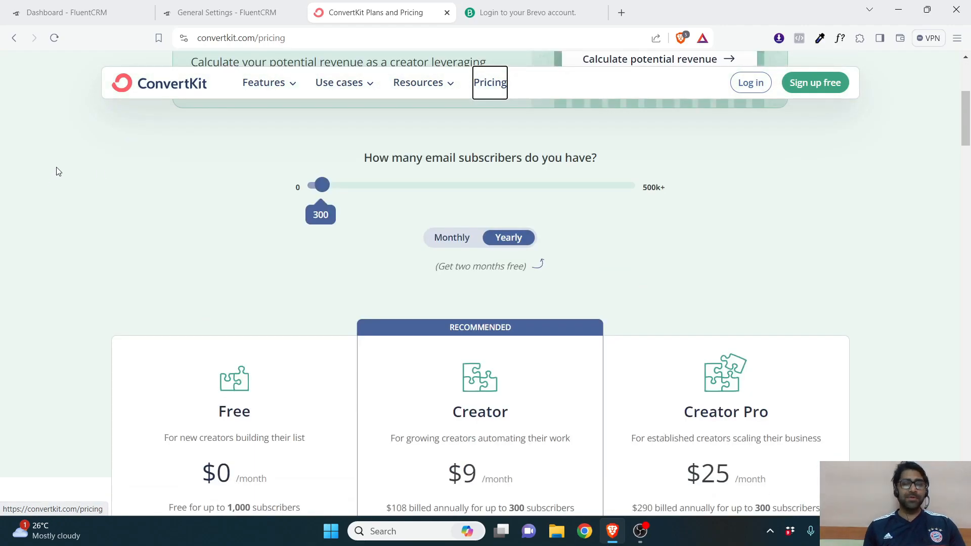
{"action": "left_click", "coordinate": [447, 12]}
{"action": "left_click", "coordinate": [447, 12]}
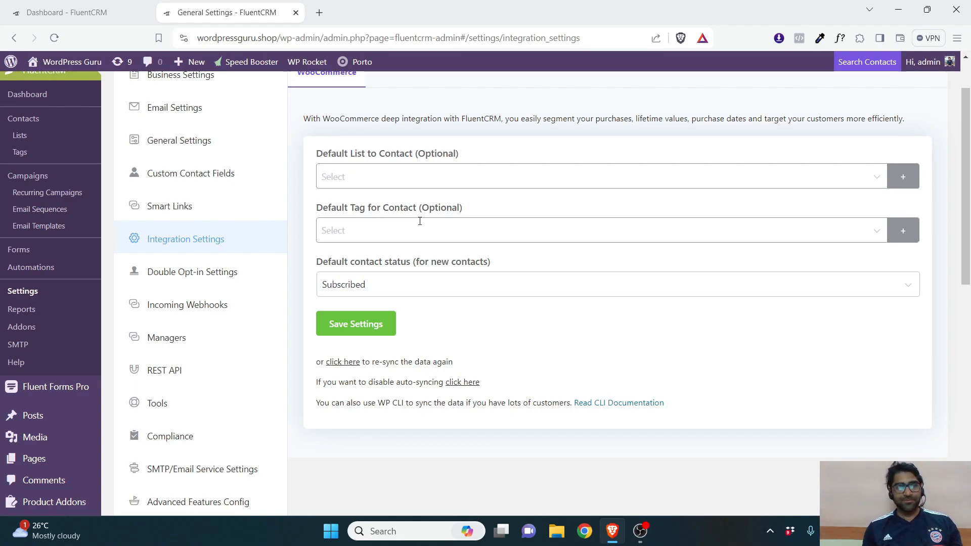
Step: Open the SMTP/Email Sending Service settings and examine the FluentSMTP plugin details and the bounce handling section
{"action": "scroll", "coordinate": [584, 235], "scroll_direction": "up", "scroll_amount": 1}
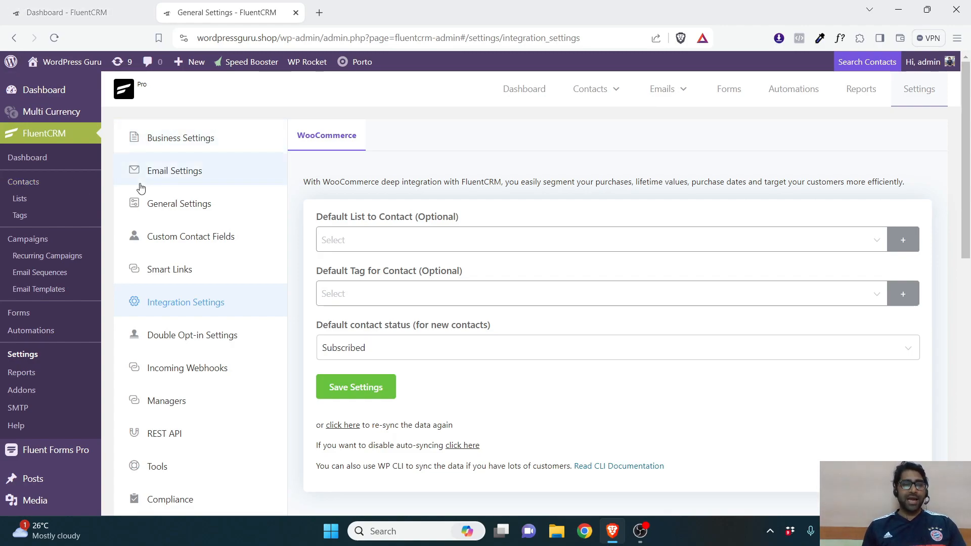
{"action": "scroll", "coordinate": [48, 404], "scroll_direction": "down", "scroll_amount": 1}
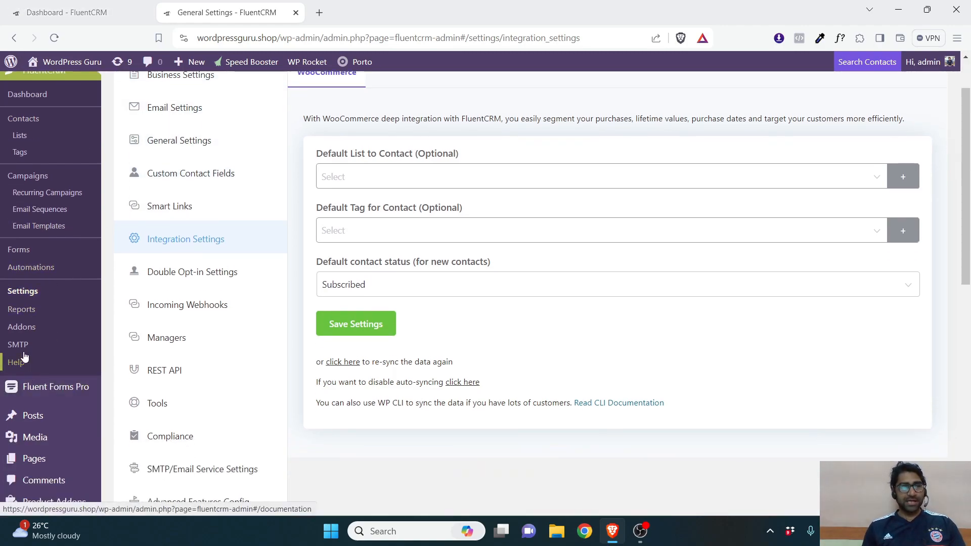
{"action": "left_click", "coordinate": [24, 353]}
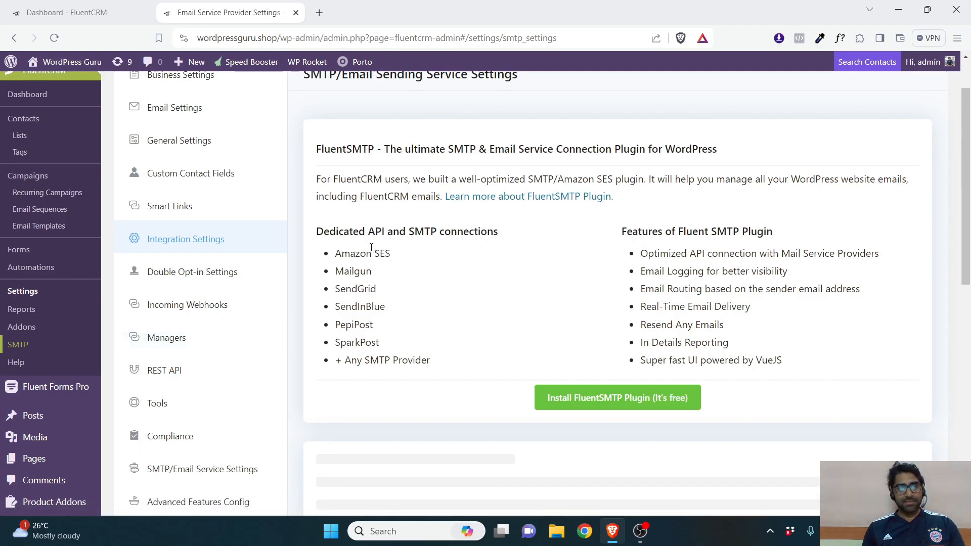
{"action": "scroll", "coordinate": [649, 349], "scroll_direction": "down", "scroll_amount": 1}
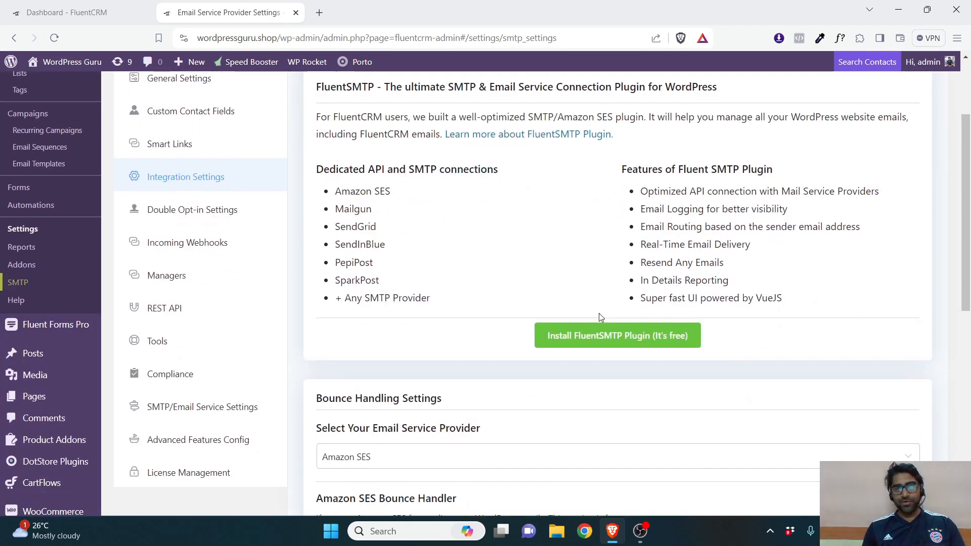
{"action": "left_click", "coordinate": [646, 348]}
{"action": "scroll", "coordinate": [478, 259], "scroll_direction": "down", "scroll_amount": 5}
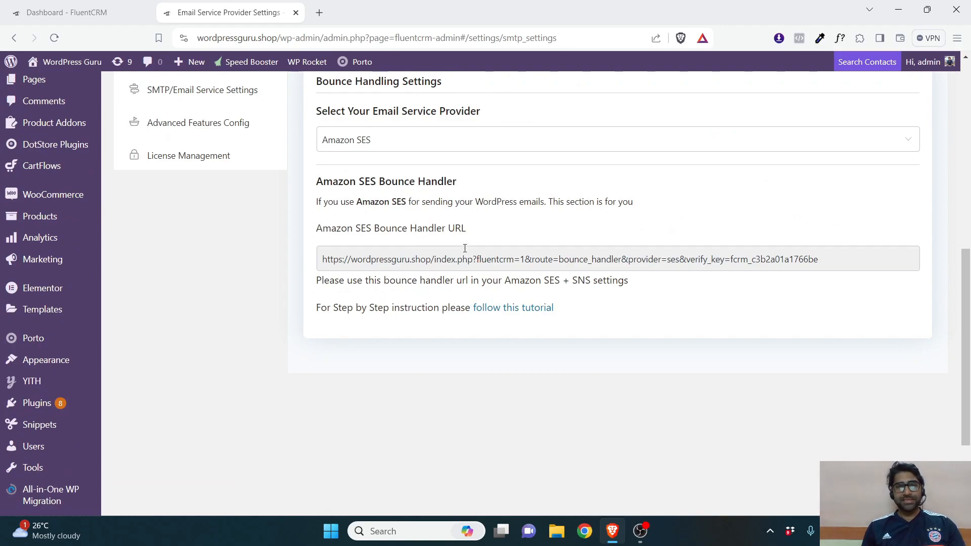
{"action": "scroll", "coordinate": [464, 248], "scroll_direction": "up", "scroll_amount": 3}
{"action": "scroll", "coordinate": [397, 318], "scroll_direction": "down", "scroll_amount": 3}
{"action": "scroll", "coordinate": [436, 294], "scroll_direction": "up", "scroll_amount": 7}
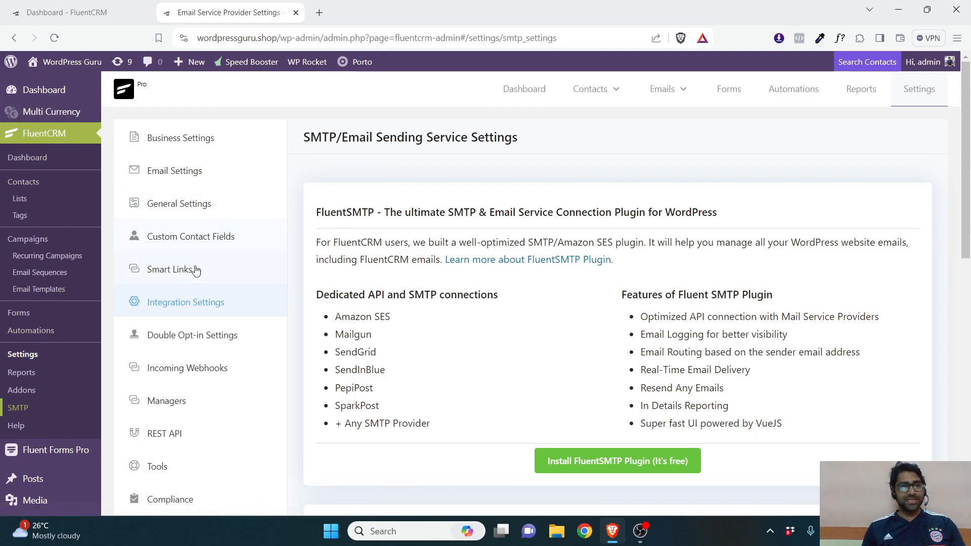
Step: Open FluentCRM's General Settings and look over the user data sync and signup opt-in options
{"action": "left_click", "coordinate": [19, 354]}
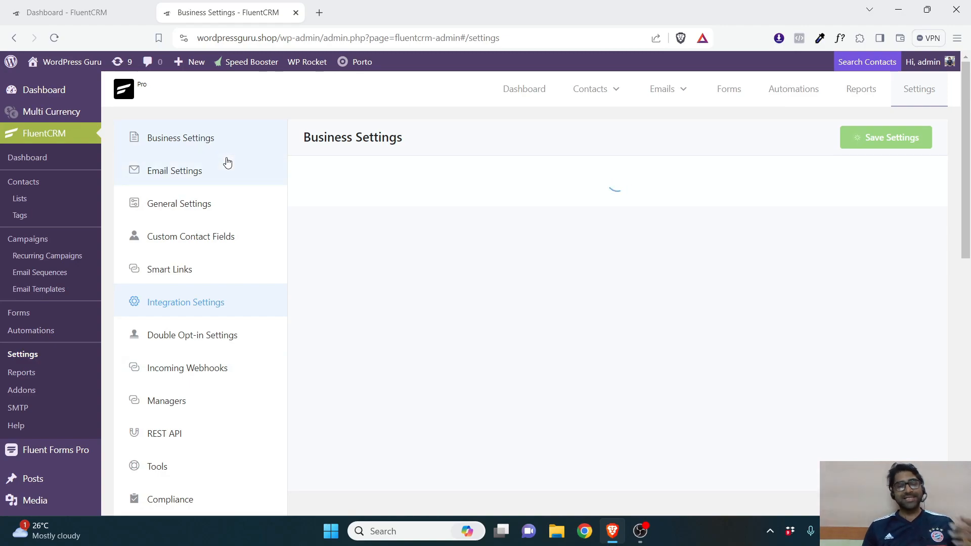
{"action": "left_click", "coordinate": [213, 174]}
{"action": "left_click", "coordinate": [206, 203]}
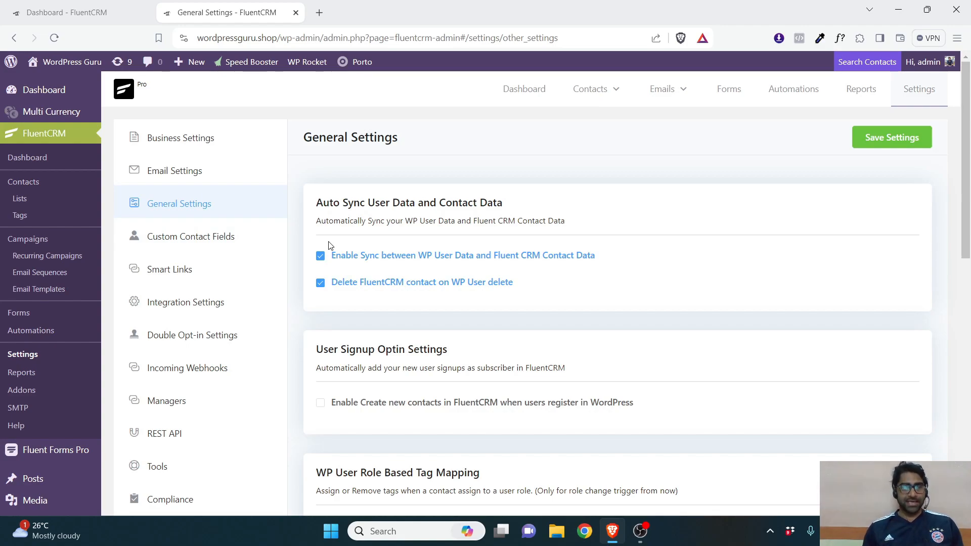
{"action": "scroll", "coordinate": [374, 286], "scroll_direction": "down", "scroll_amount": 3}
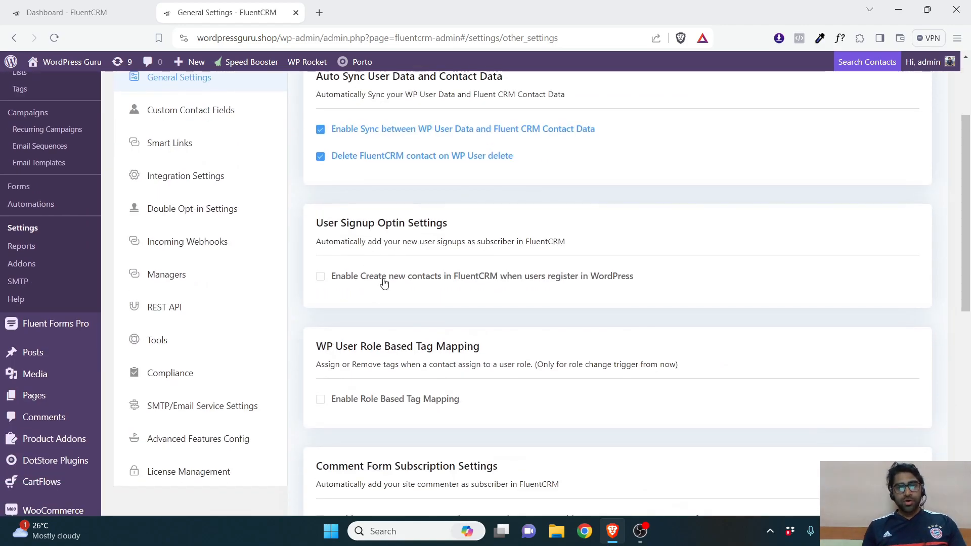
Step: Try enabling contact creation when users register in WordPress and view the lists available for assignment
{"action": "left_click", "coordinate": [384, 281]}
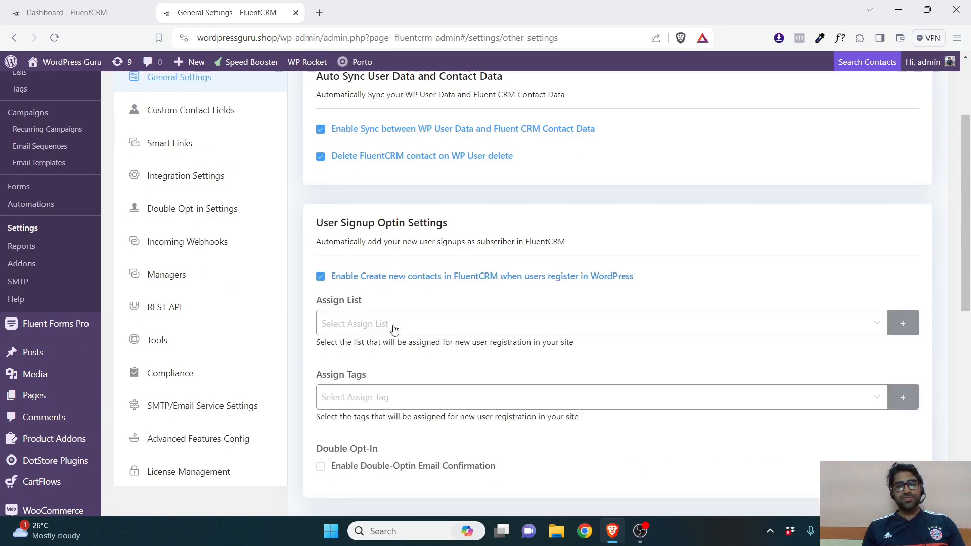
{"action": "left_click", "coordinate": [394, 329]}
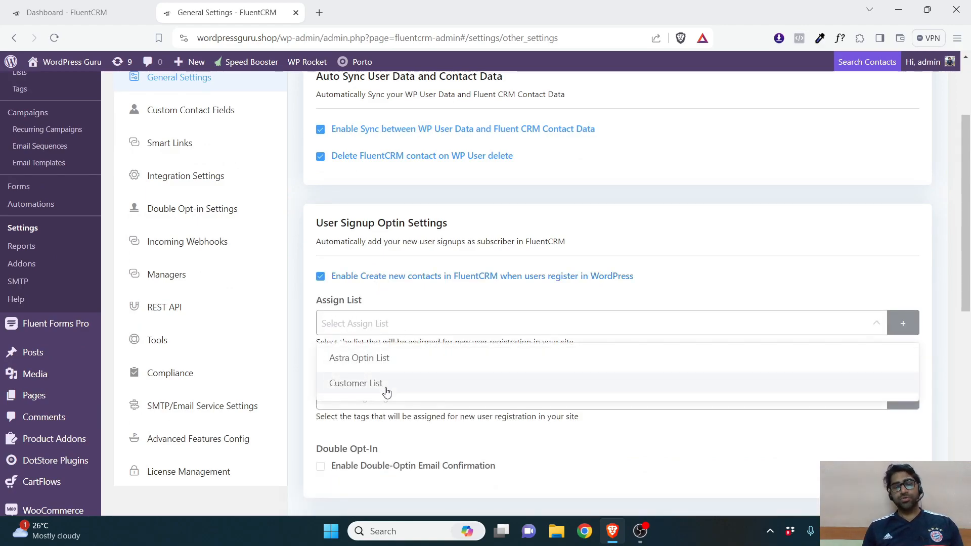
{"action": "left_click", "coordinate": [405, 335]}
{"action": "left_click", "coordinate": [320, 276]}
Step: Review the comment form and WooCommerce checkout subscription options, and save the General Settings
{"action": "scroll", "coordinate": [344, 303], "scroll_direction": "down", "scroll_amount": 6}
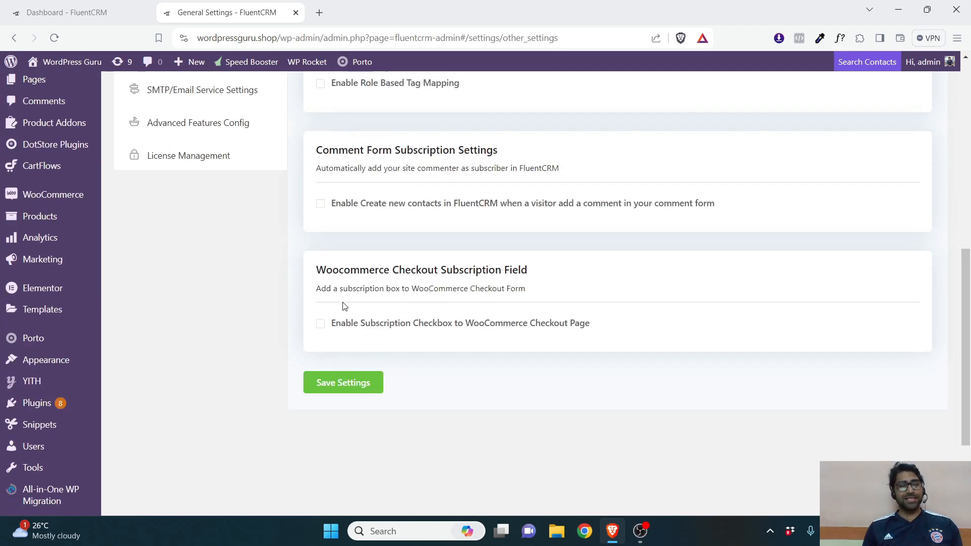
{"action": "left_click", "coordinate": [342, 388]}
{"action": "scroll", "coordinate": [177, 241], "scroll_direction": "up", "scroll_amount": 6}
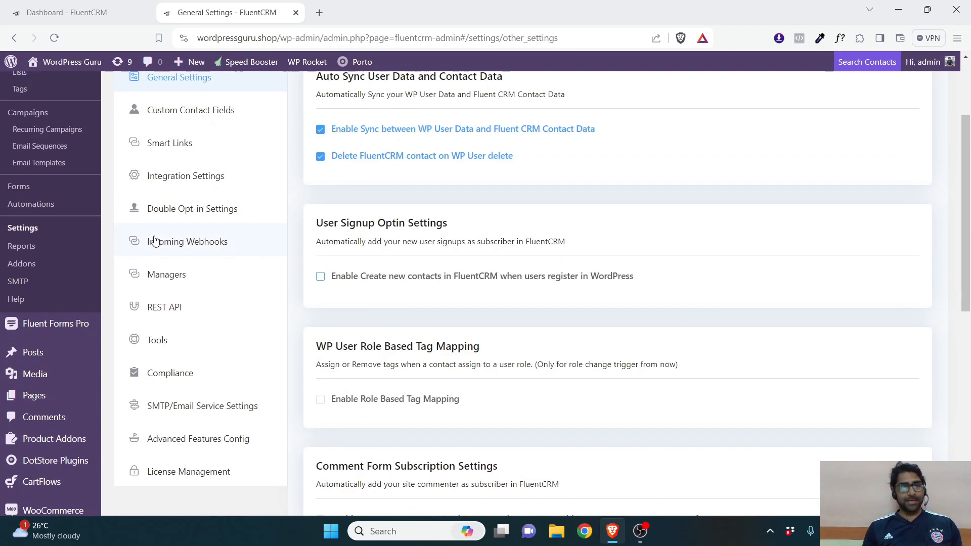
{"action": "scroll", "coordinate": [253, 207], "scroll_direction": "up", "scroll_amount": 2}
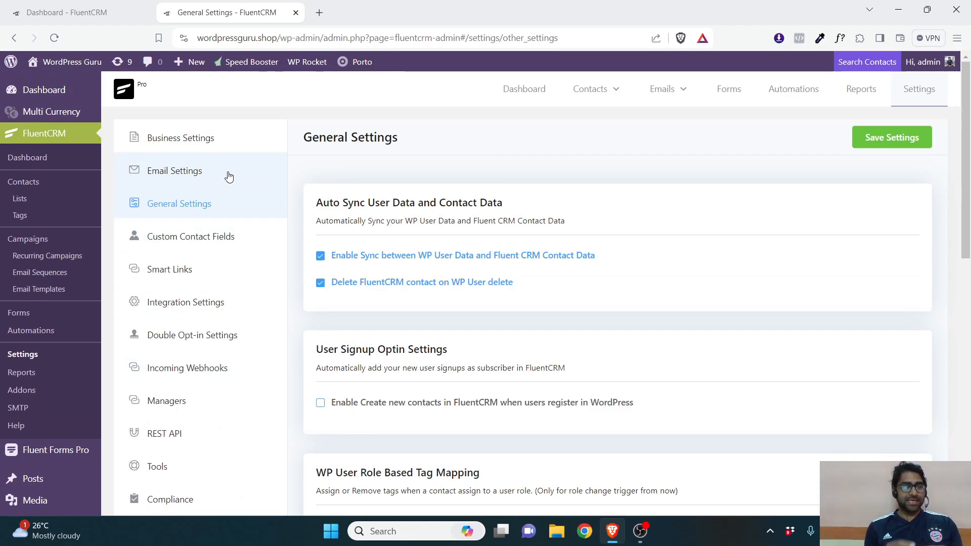
Step: Open the WooCommerce integration settings and check which lists are offered as the default contact list
{"action": "left_click", "coordinate": [200, 306]}
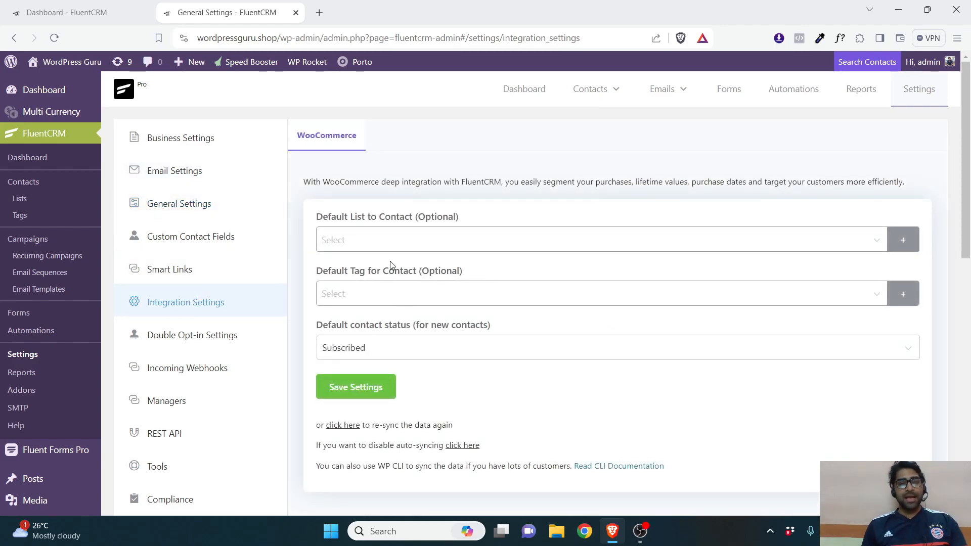
{"action": "left_click", "coordinate": [391, 244]}
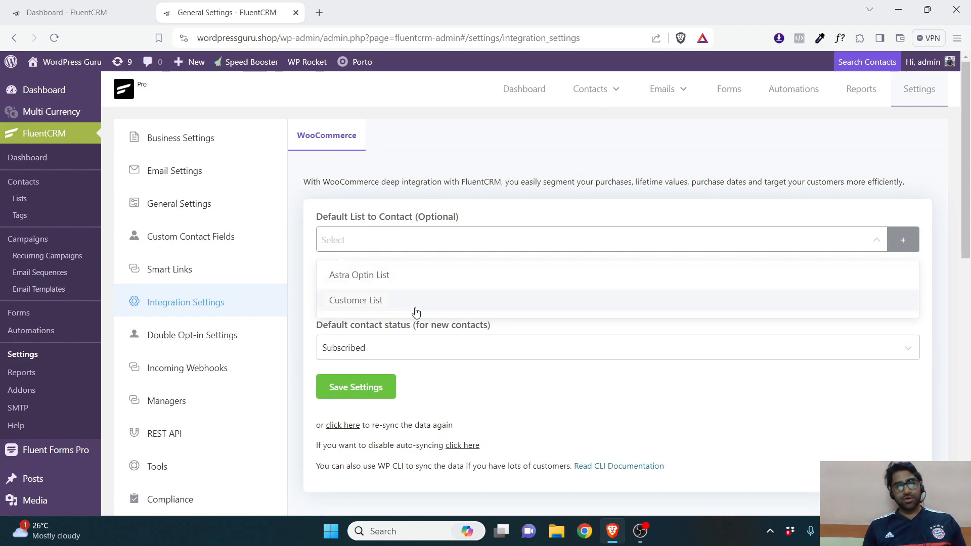
{"action": "left_click", "coordinate": [551, 403]}
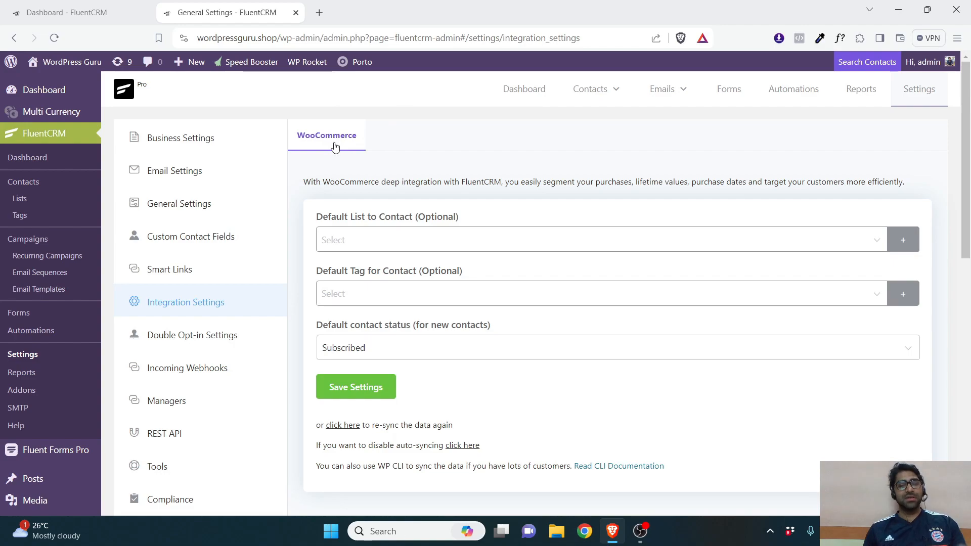
Step: Open the Double Opt-in Settings and look over the confirmation email, design templates and after-confirmation actions
{"action": "left_click", "coordinate": [176, 344]}
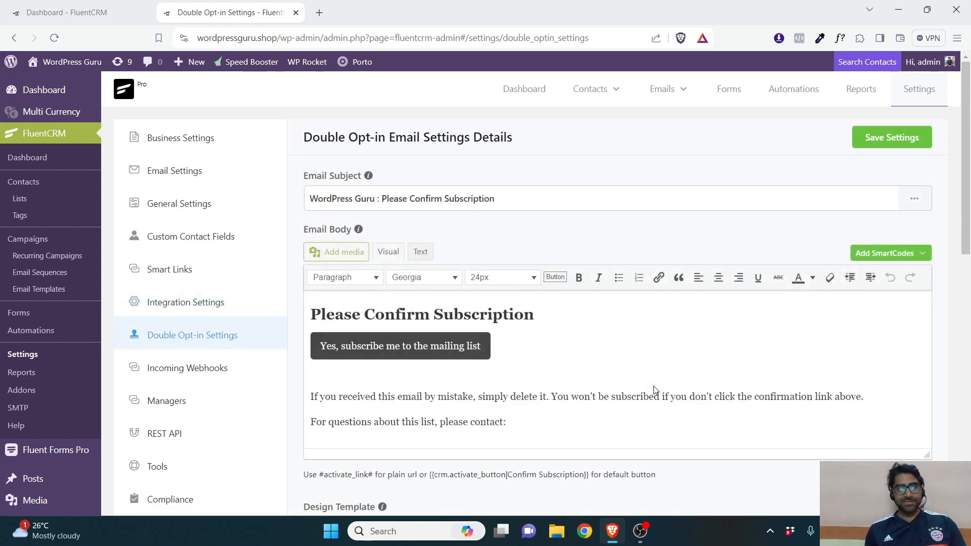
{"action": "scroll", "coordinate": [401, 328], "scroll_direction": "down", "scroll_amount": 10}
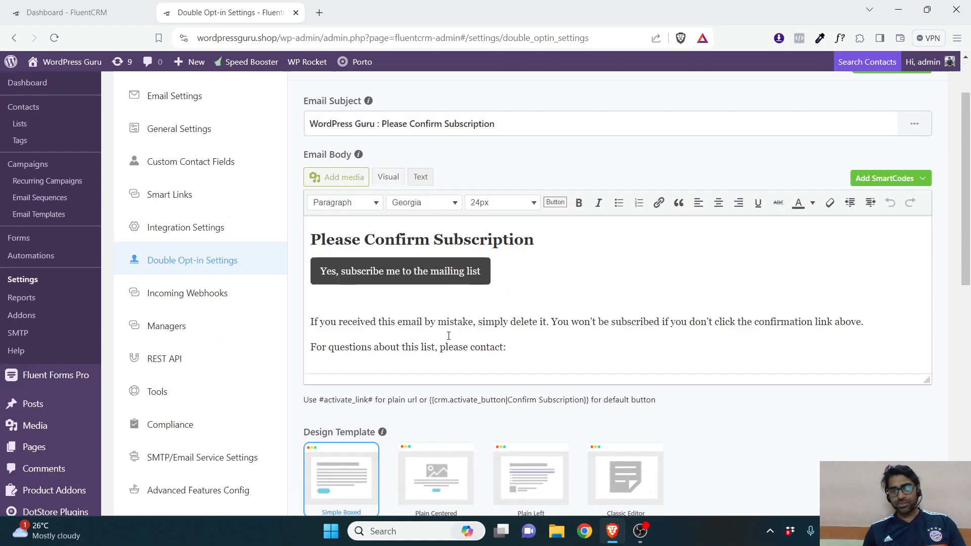
{"action": "scroll", "coordinate": [494, 360], "scroll_direction": "down", "scroll_amount": 2}
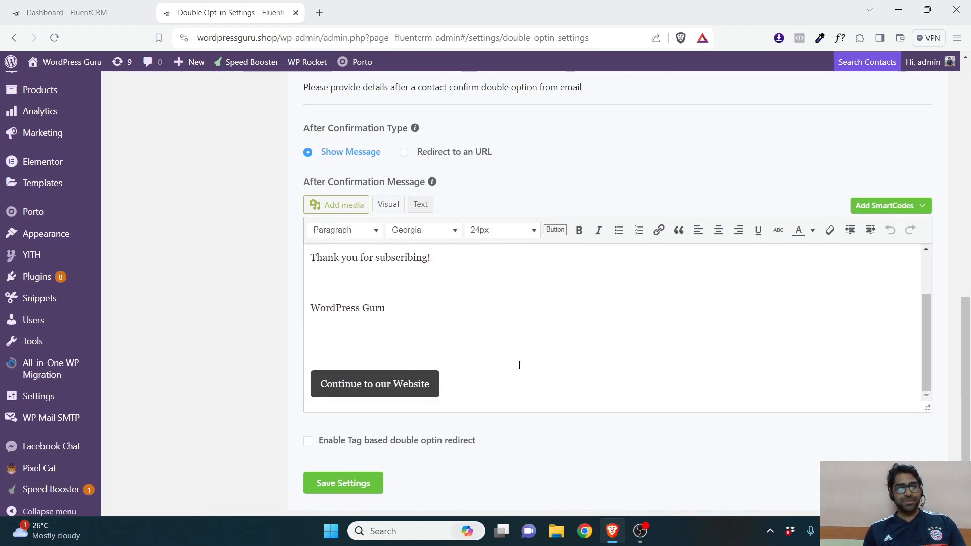
{"action": "scroll", "coordinate": [216, 303], "scroll_direction": "up", "scroll_amount": 10}
{"action": "scroll", "coordinate": [179, 250], "scroll_direction": "down", "scroll_amount": 2}
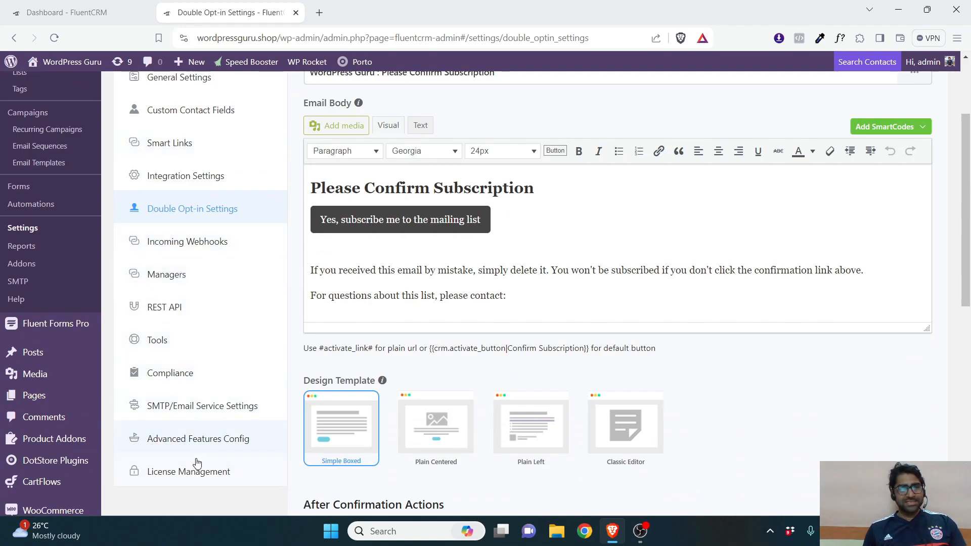
{"action": "scroll", "coordinate": [200, 435], "scroll_direction": "up", "scroll_amount": 2}
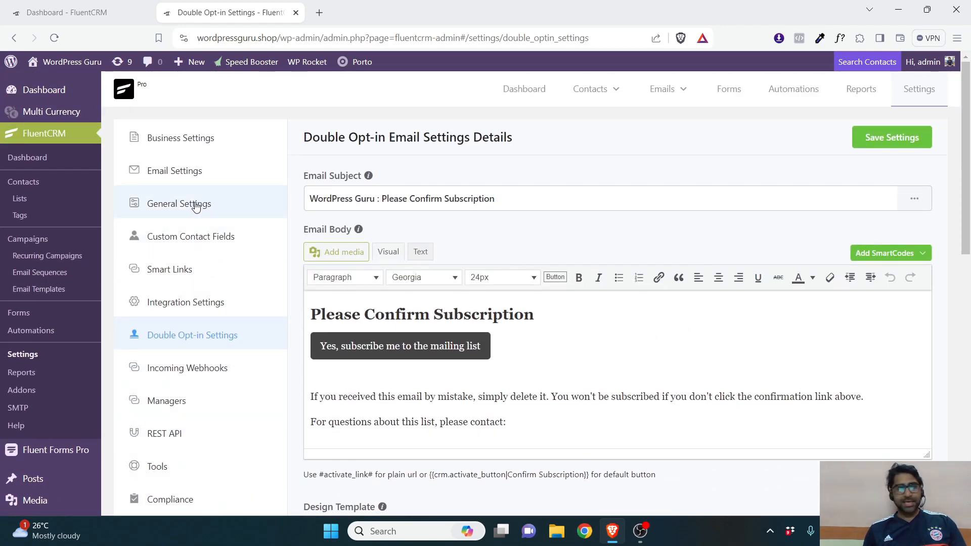
Step: Return to the FluentCRM dashboard and close the duplicate browser tab
{"action": "left_click", "coordinate": [36, 166]}
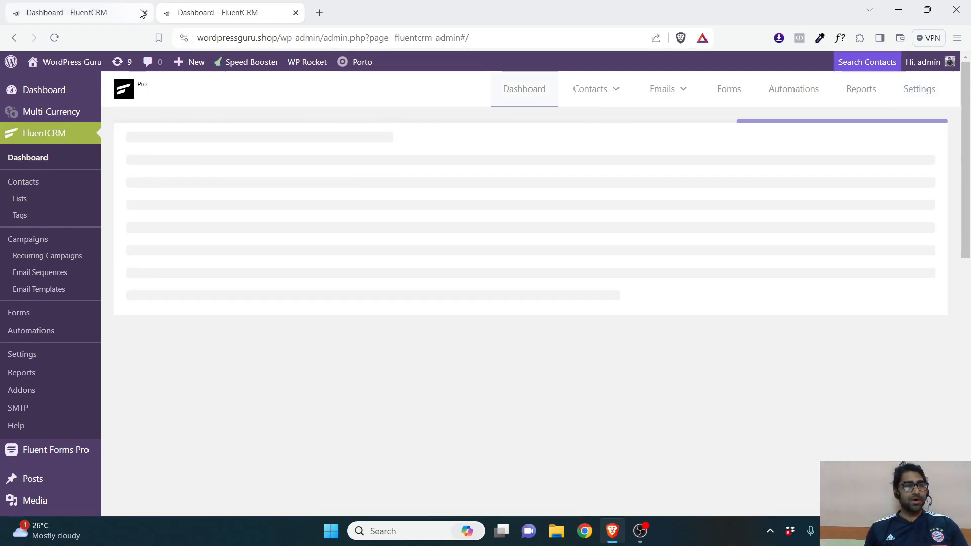
{"action": "left_click", "coordinate": [143, 13]}
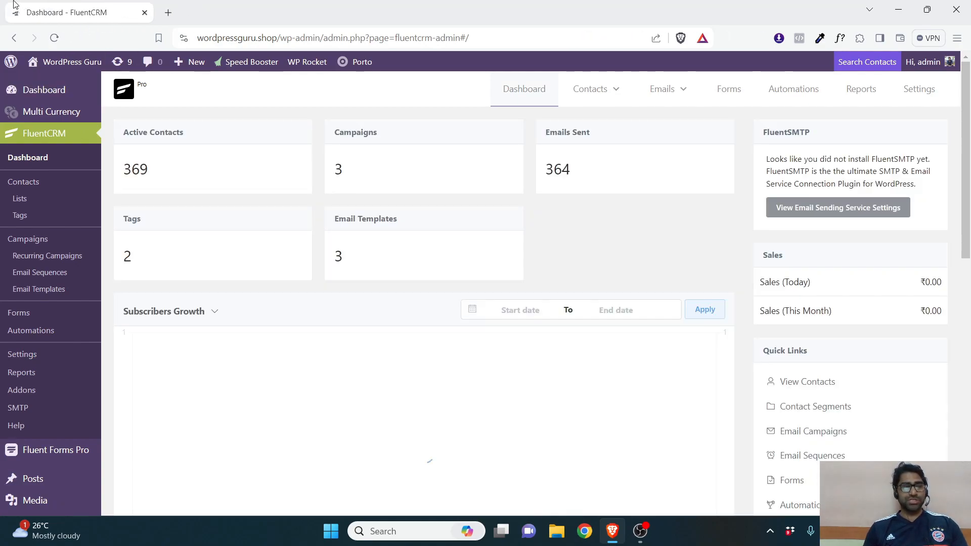
Step: Look over the sources for importing contacts, including WooCommerce and migration from other providers, and return to all contacts
{"action": "mouse_move", "coordinate": [605, 93]}
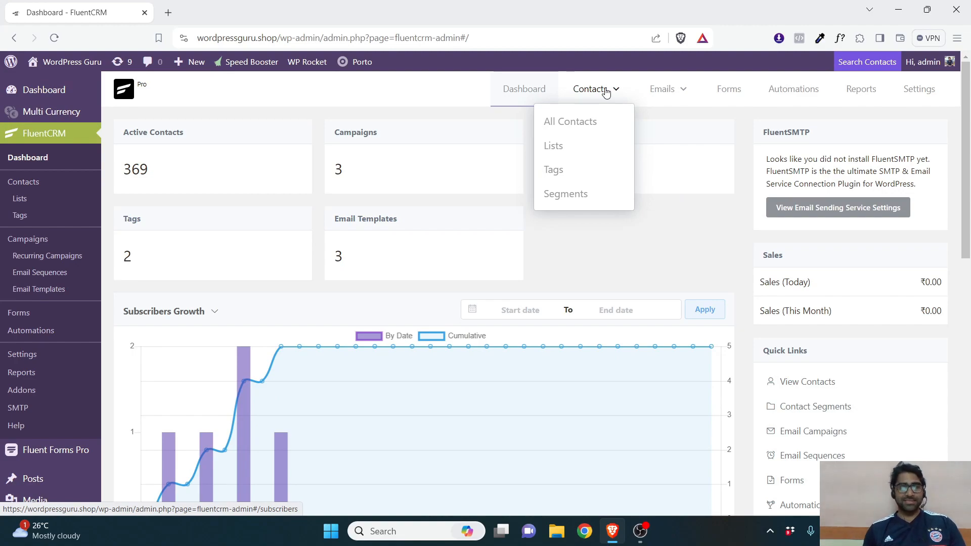
{"action": "left_click", "coordinate": [559, 121]}
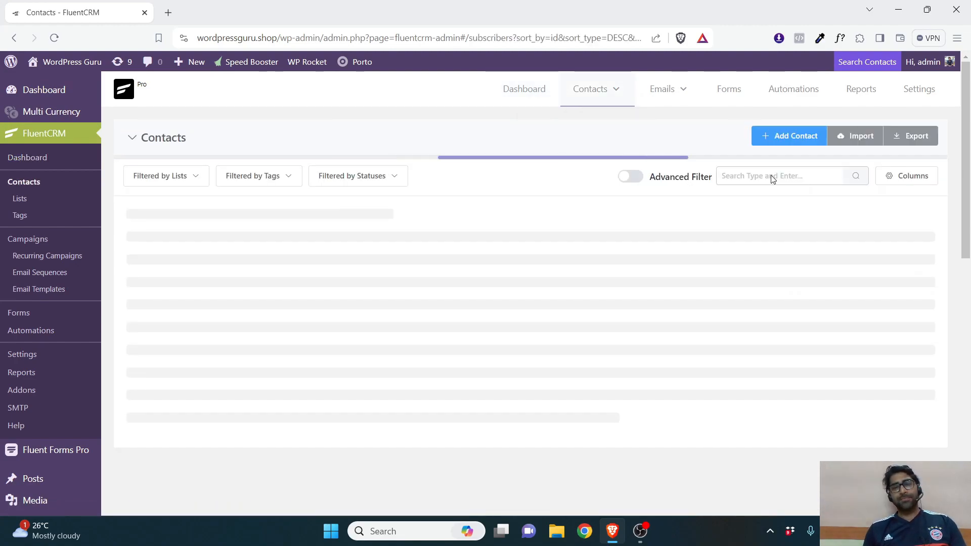
{"action": "left_click", "coordinate": [863, 136]}
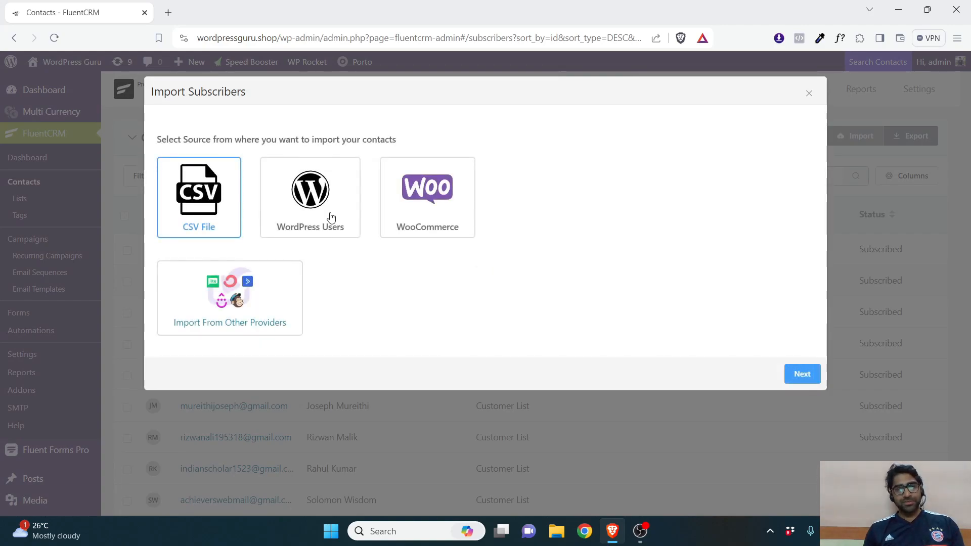
{"action": "left_click", "coordinate": [424, 224]}
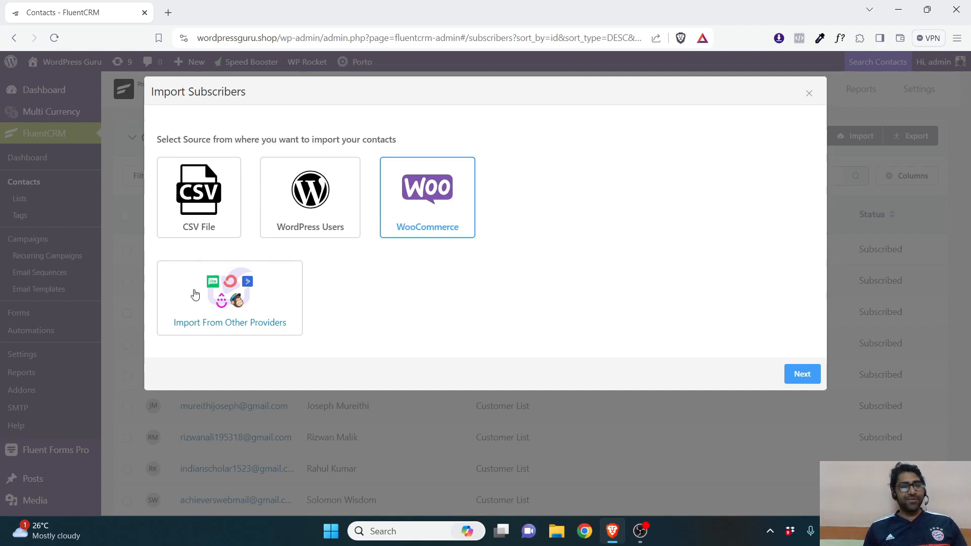
{"action": "left_click", "coordinate": [211, 302]}
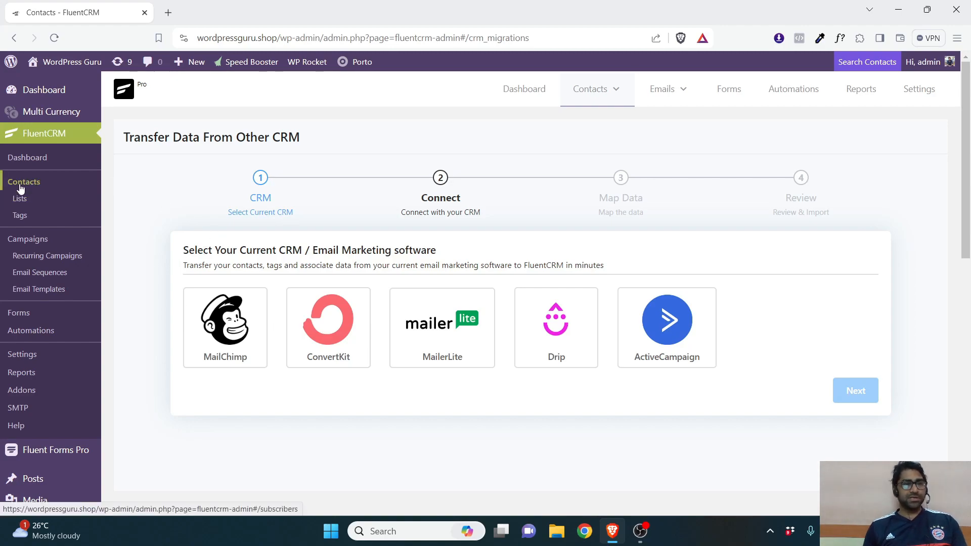
{"action": "mouse_move", "coordinate": [612, 98]}
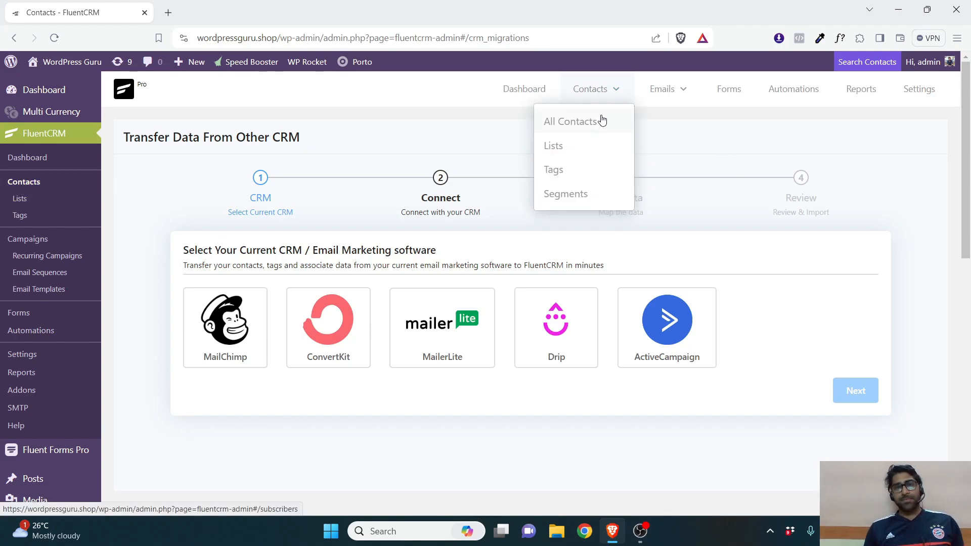
{"action": "left_click", "coordinate": [599, 122]}
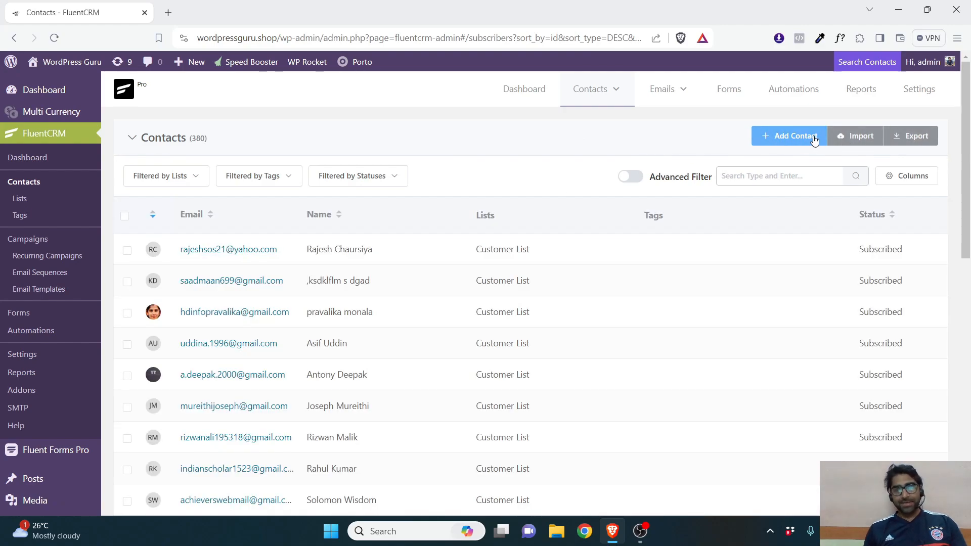
Step: Start a new custom dynamic contact segment and name it "Premium Customer"
{"action": "mouse_move", "coordinate": [594, 90]}
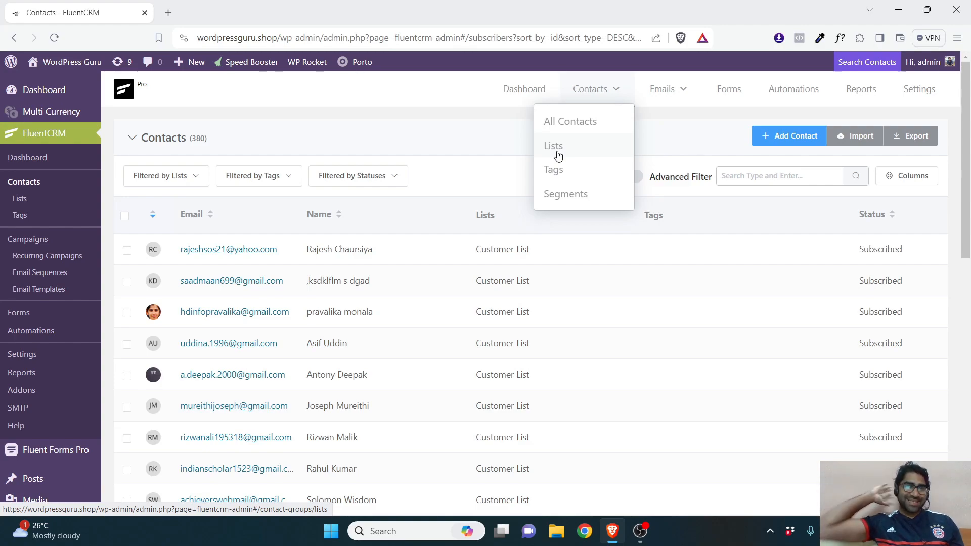
{"action": "mouse_move", "coordinate": [590, 89]}
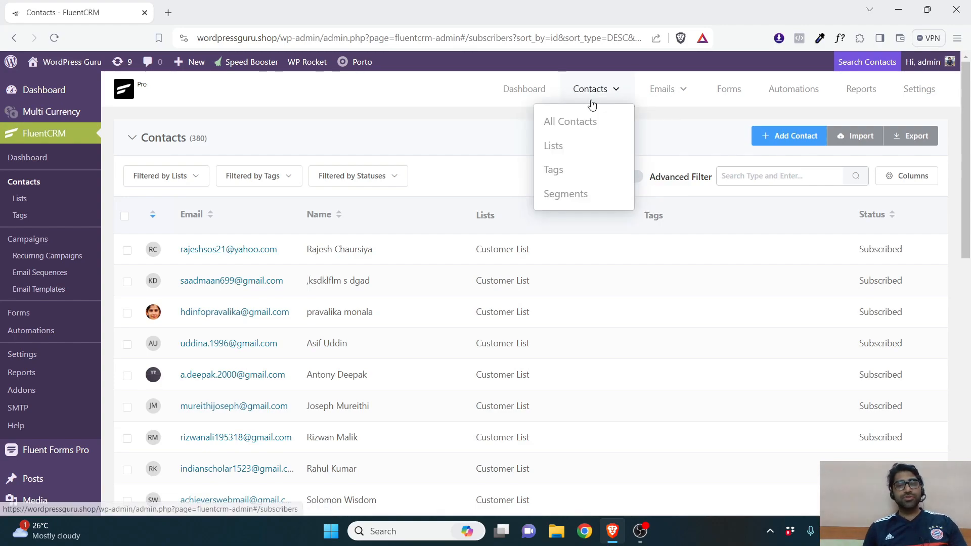
{"action": "left_click", "coordinate": [568, 197]}
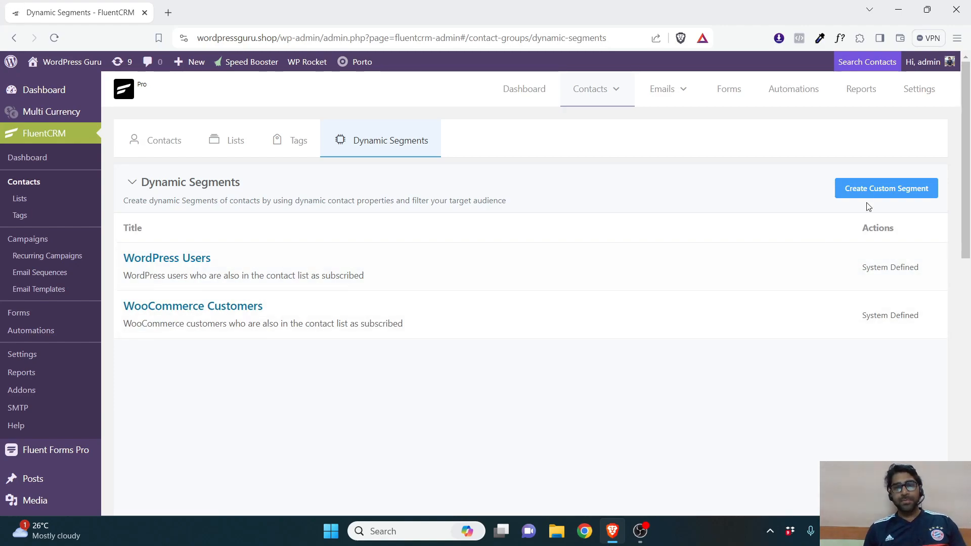
{"action": "left_click", "coordinate": [841, 195]}
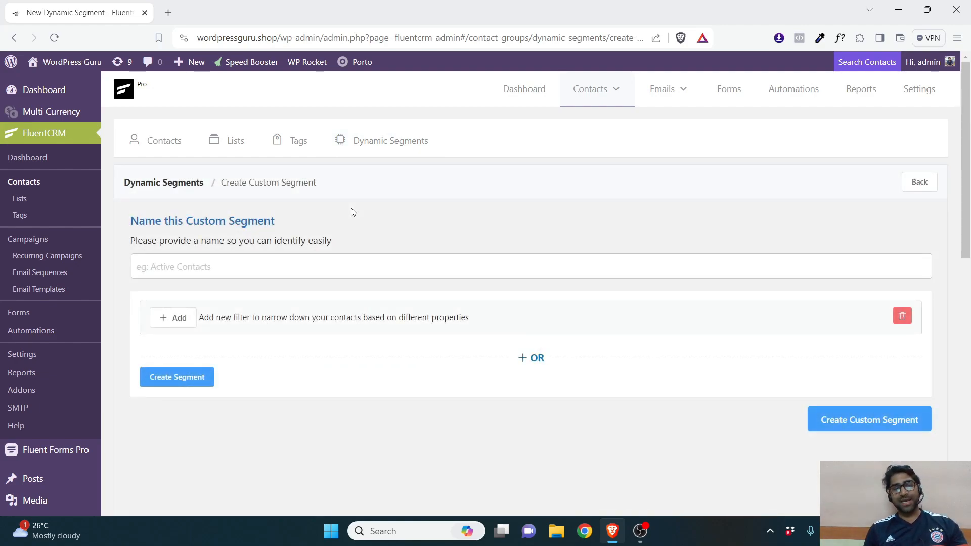
{"action": "left_click", "coordinate": [265, 261]}
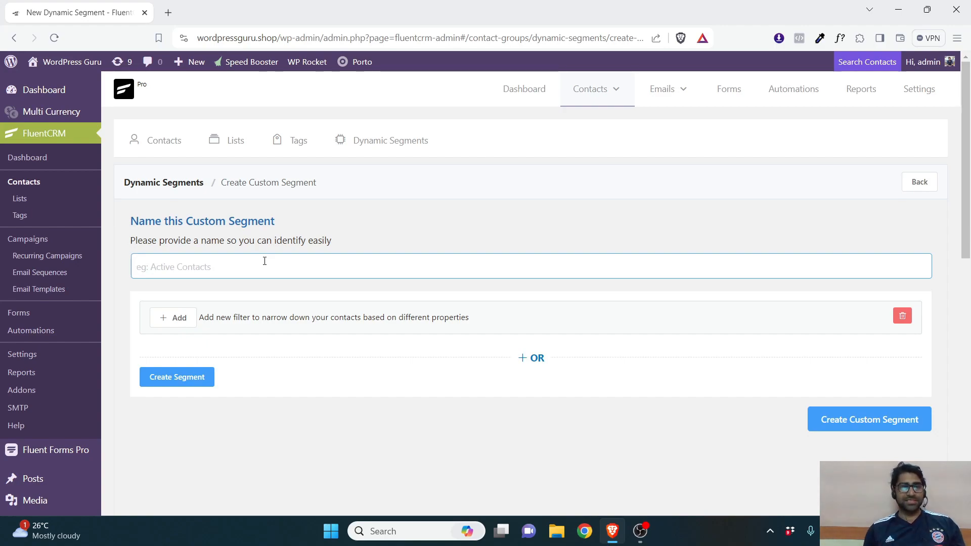
{"action": "type", "text": "W"}
{"action": "key", "text": "BackSpace"}
{"action": "type", "text": "Premium Customer"}
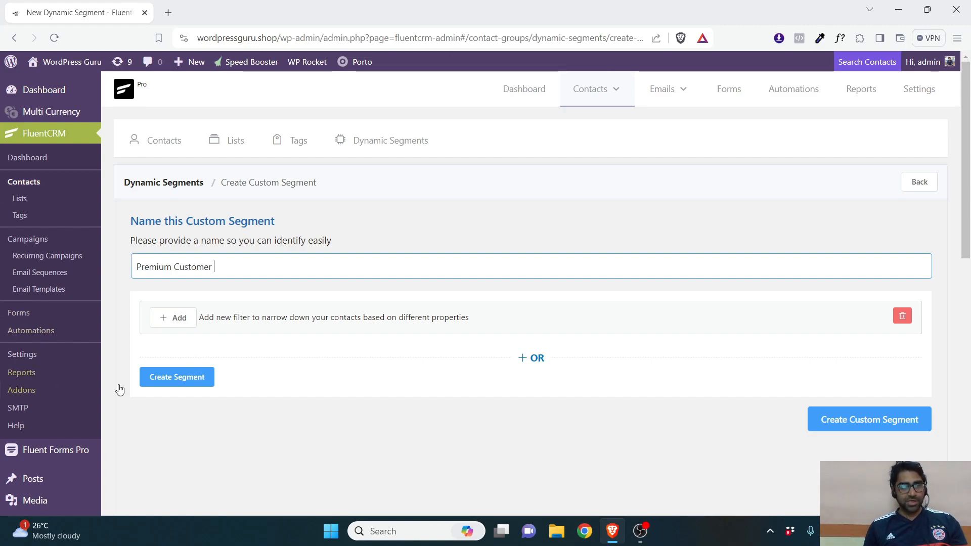
Step: Add a WooCommerce filter to the segment for Total Order Value Greater Than 1000
{"action": "scroll", "coordinate": [310, 245], "scroll_direction": "down", "scroll_amount": 1}
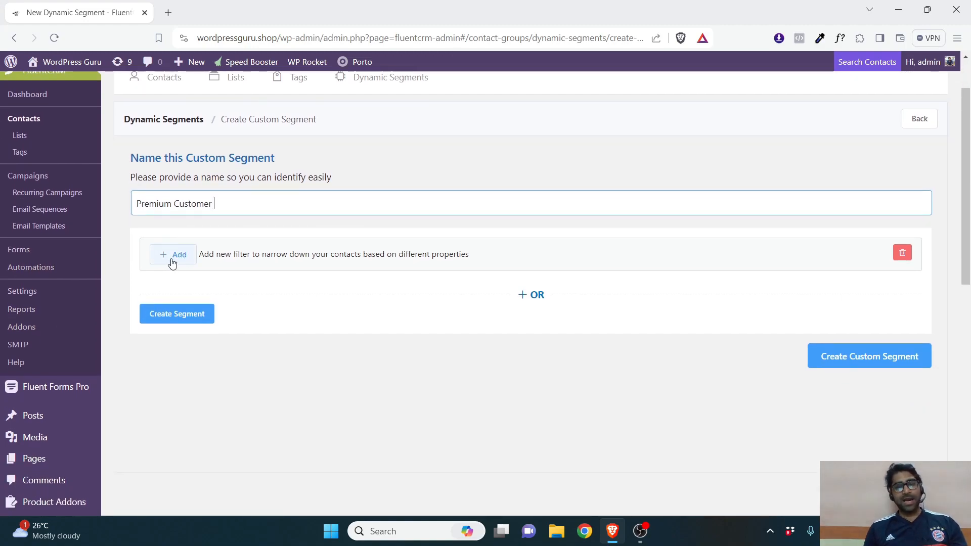
{"action": "left_click", "coordinate": [172, 260]}
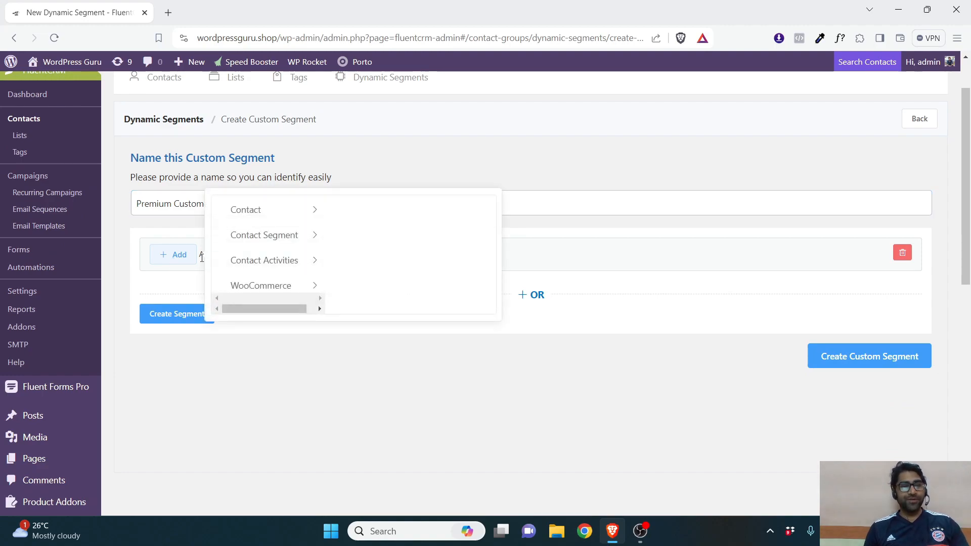
{"action": "left_click", "coordinate": [284, 279]}
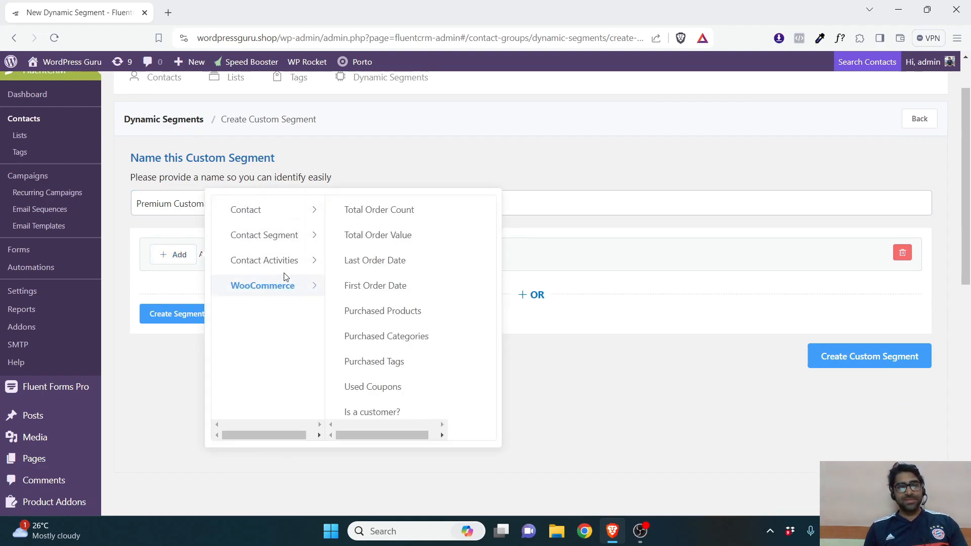
{"action": "scroll", "coordinate": [379, 213], "scroll_direction": "up", "scroll_amount": 1}
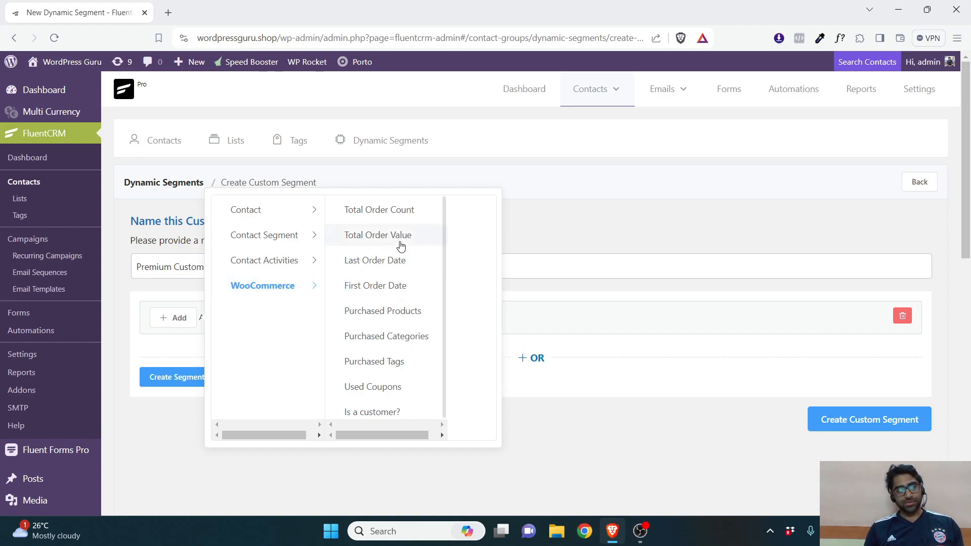
{"action": "left_click", "coordinate": [401, 245]}
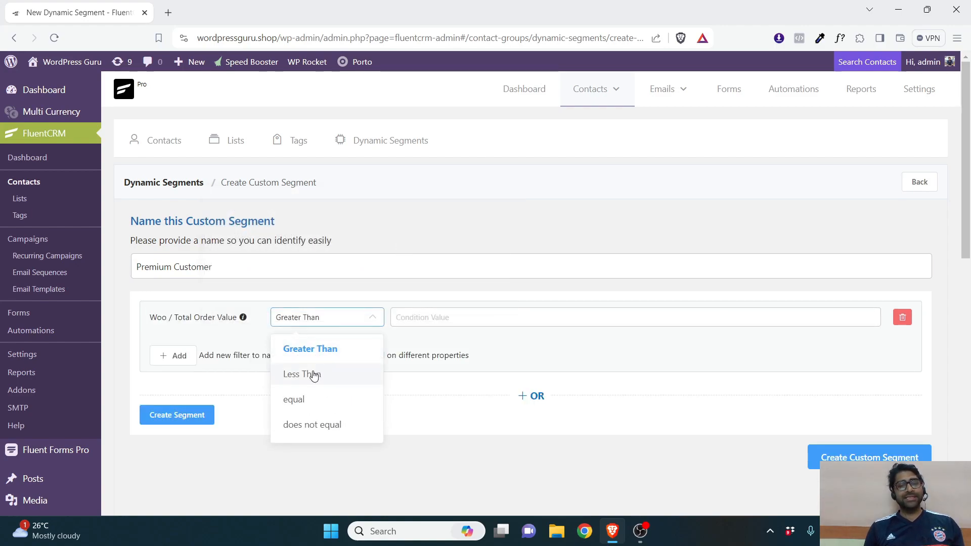
{"action": "left_click", "coordinate": [328, 347]}
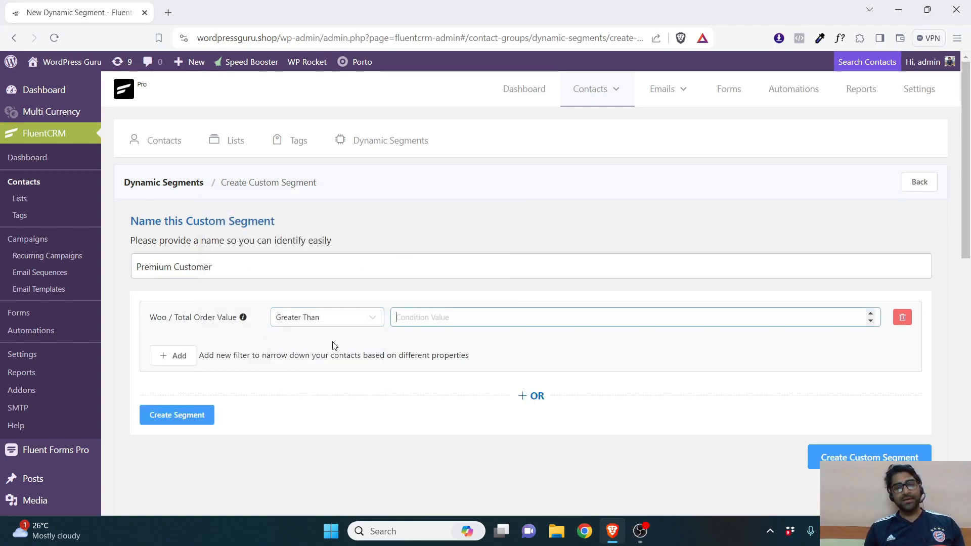
{"action": "type", "text": "1000"}
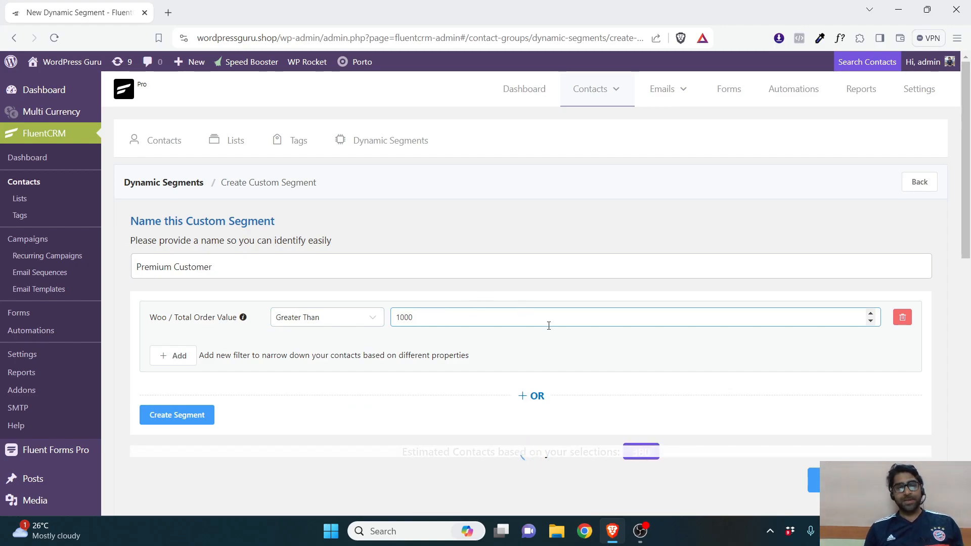
Step: Add a second WooCommerce filter for Total Order Count Greater Than 3 and check the estimated contacts
{"action": "left_click", "coordinate": [170, 356]}
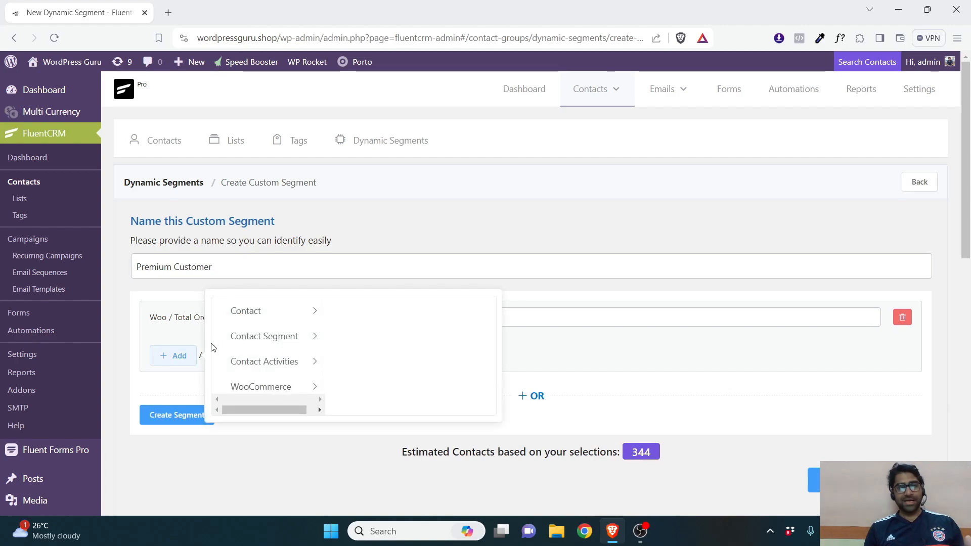
{"action": "left_click", "coordinate": [260, 386]}
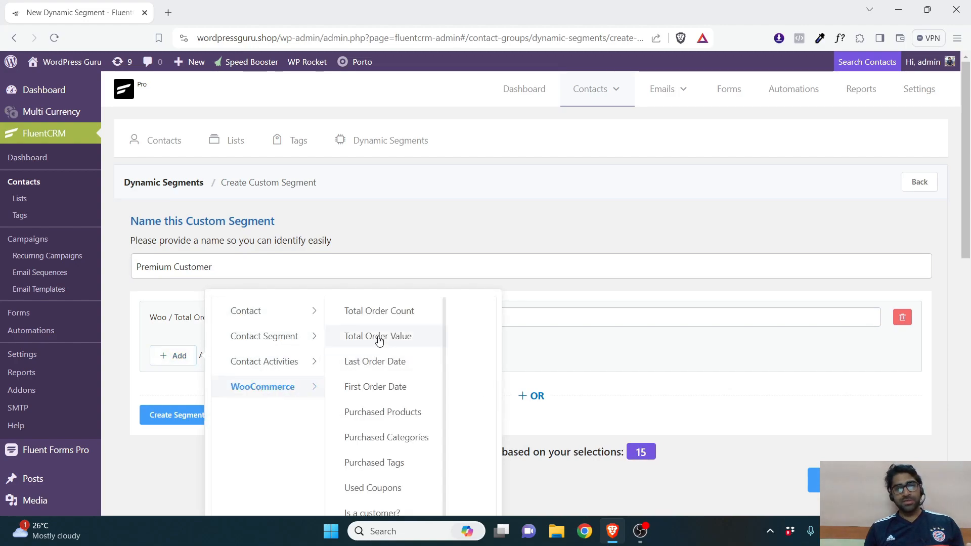
{"action": "left_click", "coordinate": [388, 311]}
{"action": "left_click", "coordinate": [311, 374]}
{"action": "left_click", "coordinate": [416, 347]}
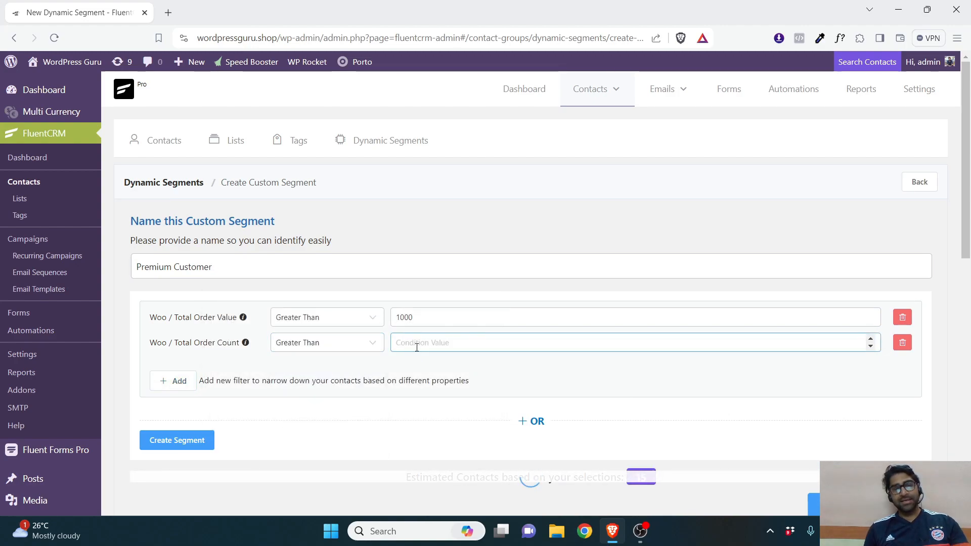
{"action": "type", "text": "3"}
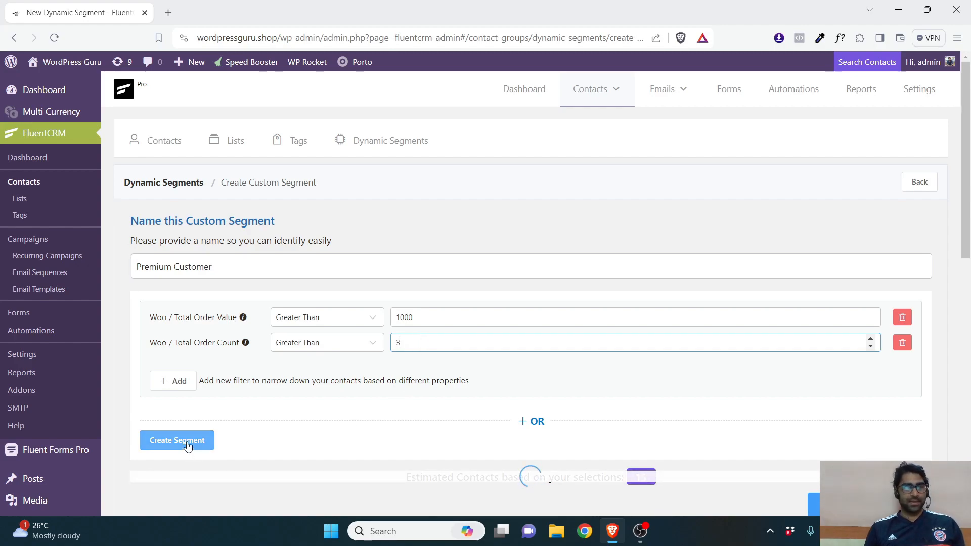
{"action": "scroll", "coordinate": [190, 445], "scroll_direction": "down", "scroll_amount": 3}
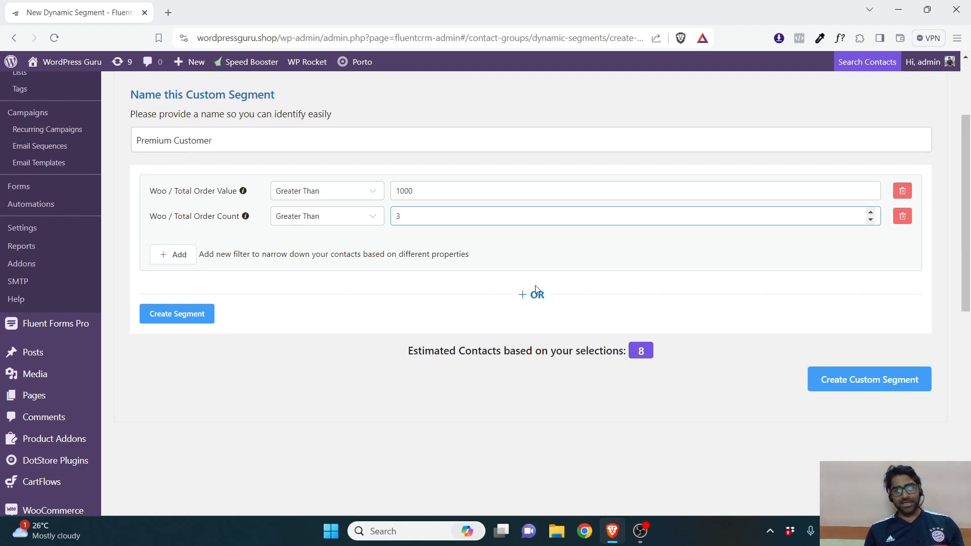
{"action": "scroll", "coordinate": [536, 291], "scroll_direction": "up", "scroll_amount": 3}
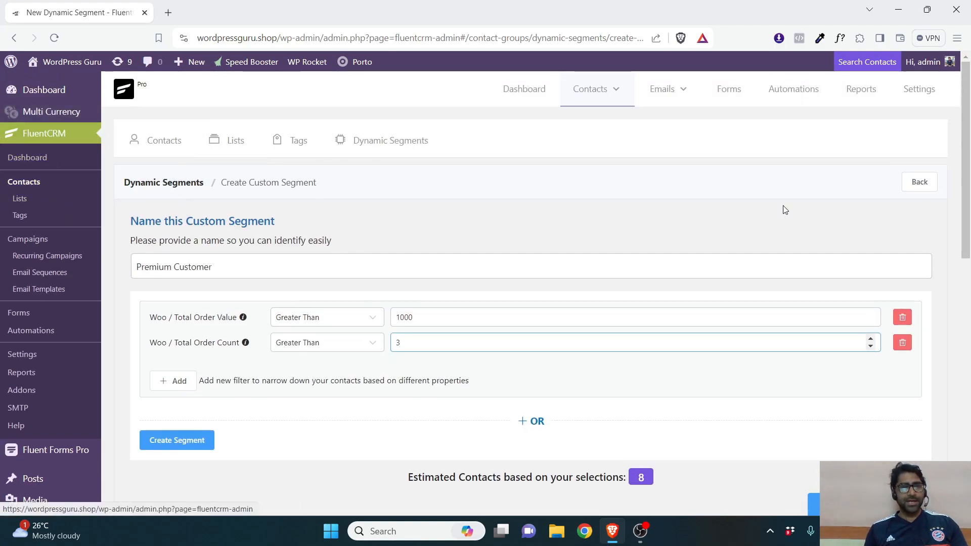
Step: Look over the contact and email sections and open the list of all email campaigns
{"action": "mouse_move", "coordinate": [593, 90]}
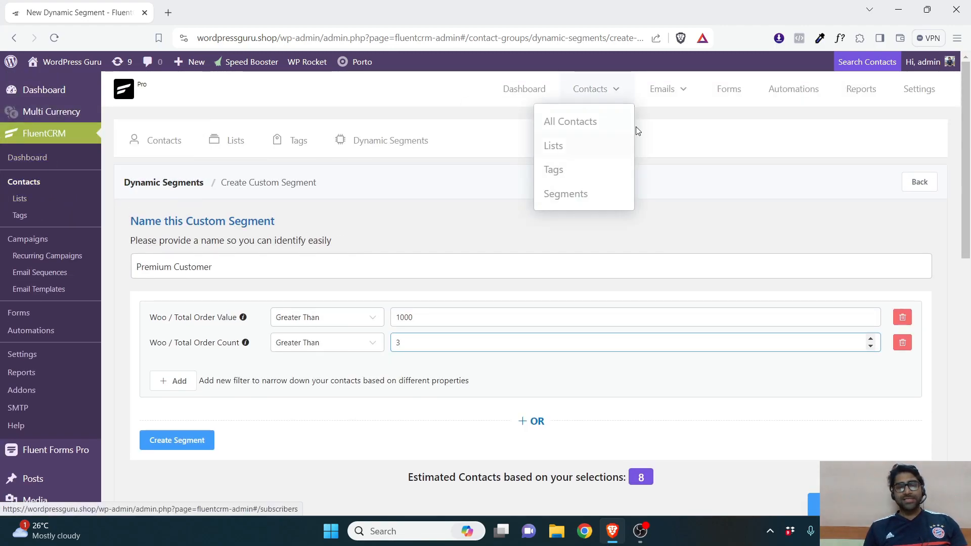
{"action": "mouse_move", "coordinate": [679, 92]}
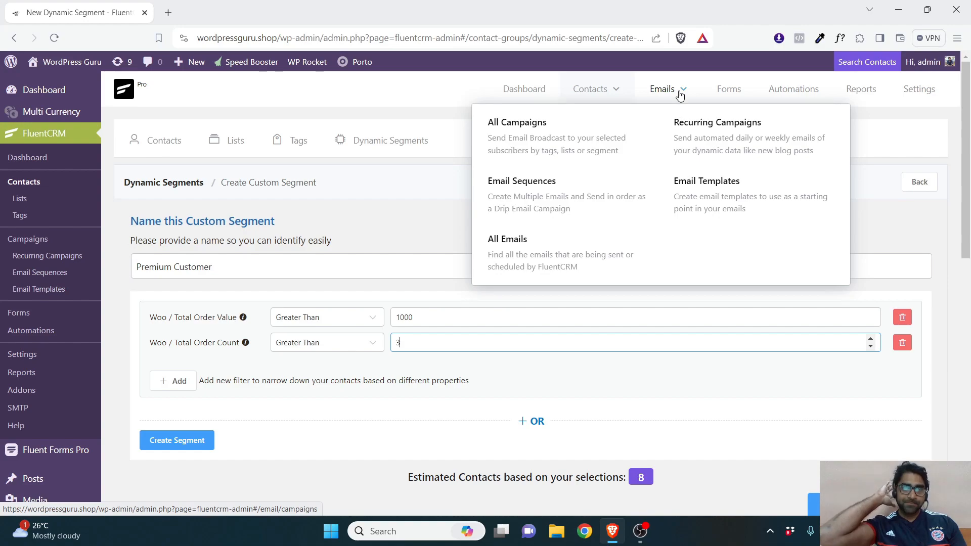
{"action": "mouse_move", "coordinate": [623, 108]}
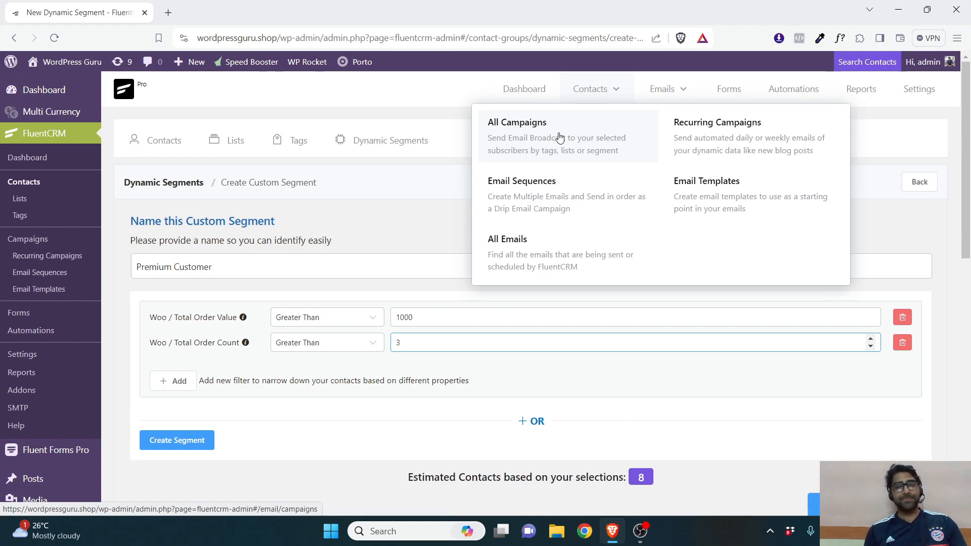
{"action": "left_click", "coordinate": [531, 146]}
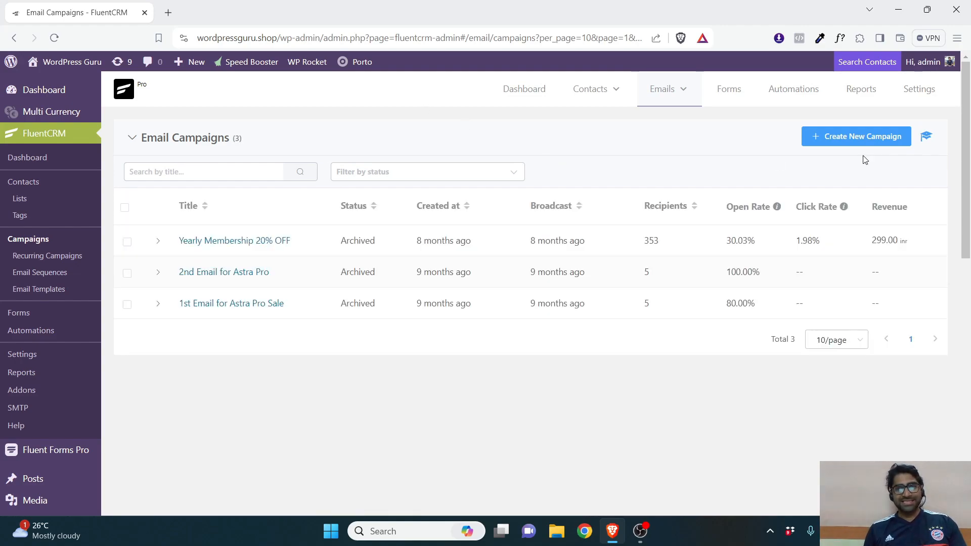
{"action": "left_click", "coordinate": [840, 141]}
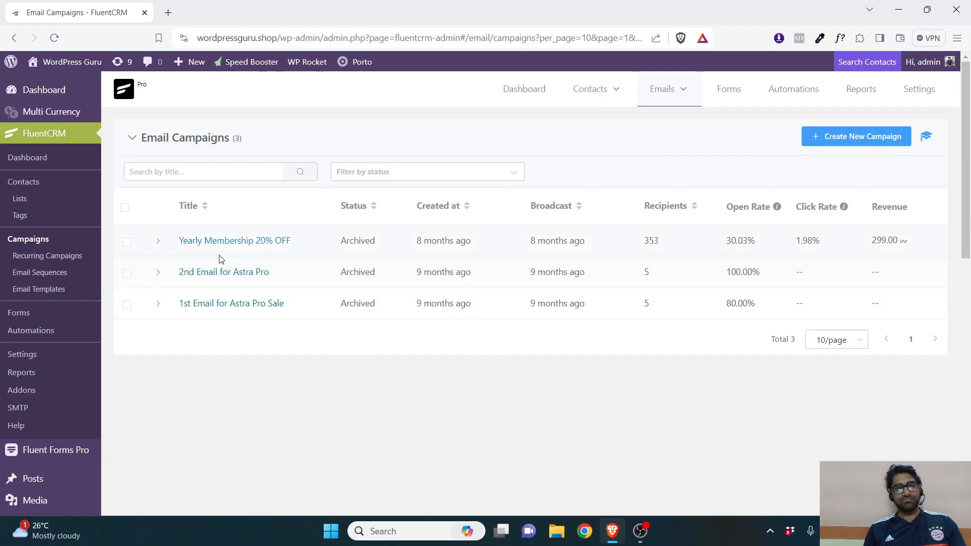
Step: Open the "Yearly Membership 20% OFF" campaign and review its performance statistics, details and email content
{"action": "left_click", "coordinate": [228, 243]}
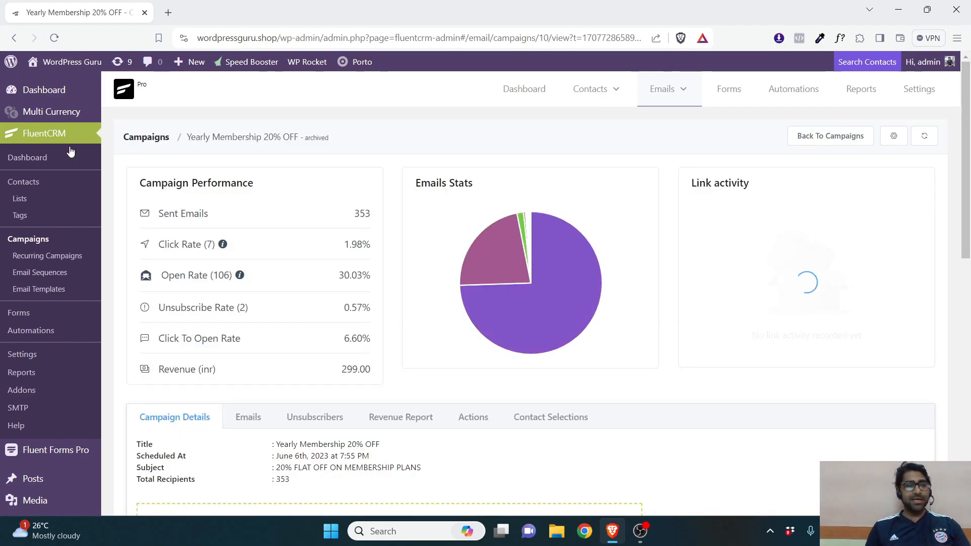
{"action": "scroll", "coordinate": [325, 323], "scroll_direction": "down", "scroll_amount": 5}
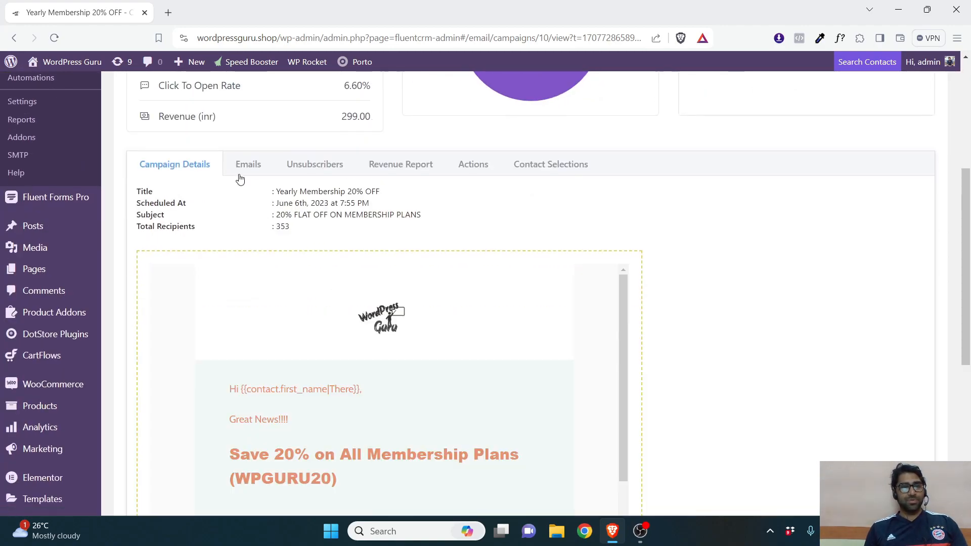
{"action": "scroll", "coordinate": [284, 206], "scroll_direction": "down", "scroll_amount": 8}
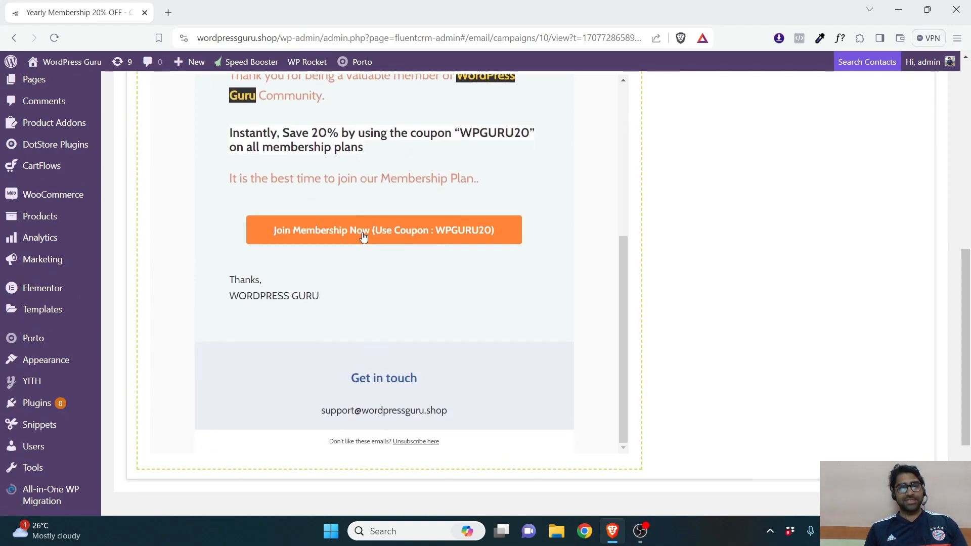
{"action": "scroll", "coordinate": [362, 245], "scroll_direction": "up", "scroll_amount": 5}
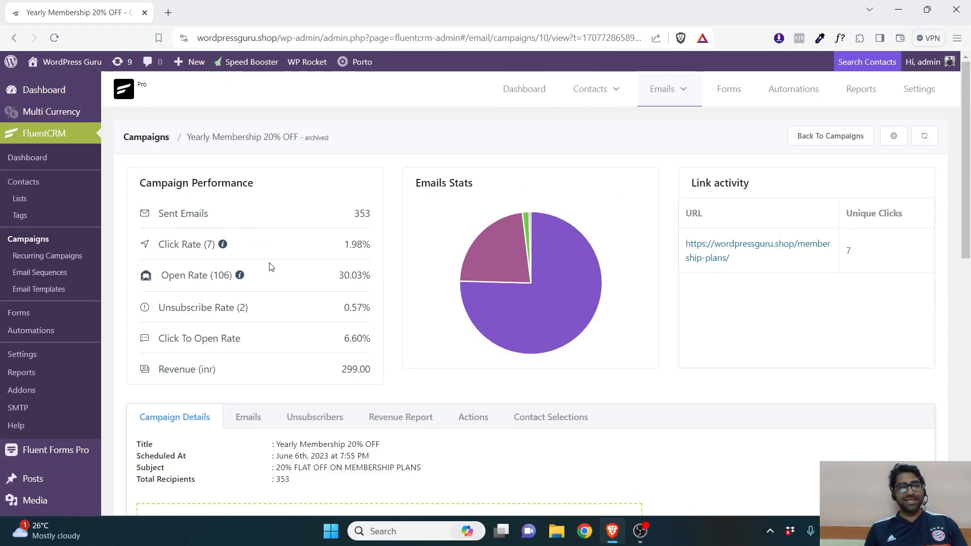
{"action": "scroll", "coordinate": [276, 264], "scroll_direction": "down", "scroll_amount": 2}
{"action": "scroll", "coordinate": [279, 293], "scroll_direction": "up", "scroll_amount": 3}
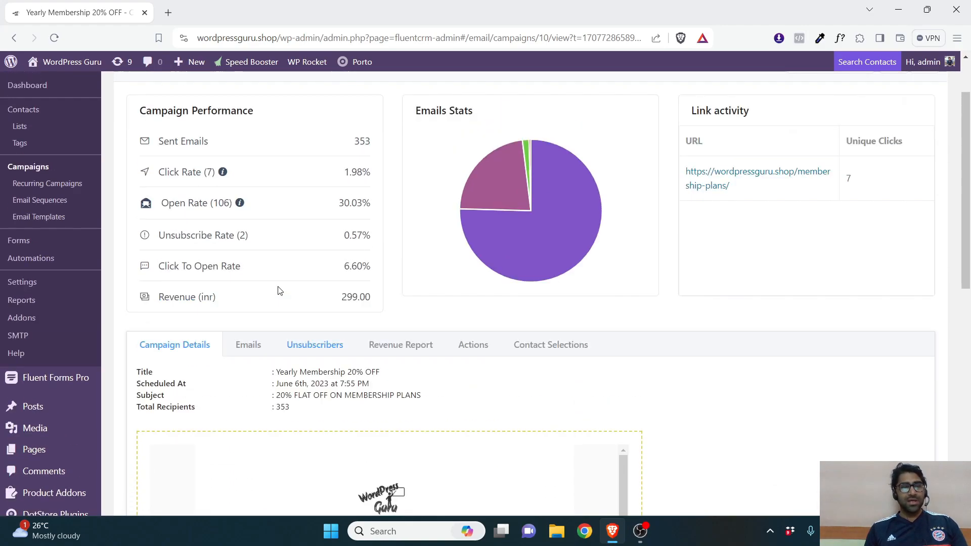
Step: Return to the campaign list and create a new email campaign titled "Demo"
{"action": "left_click", "coordinate": [549, 134]}
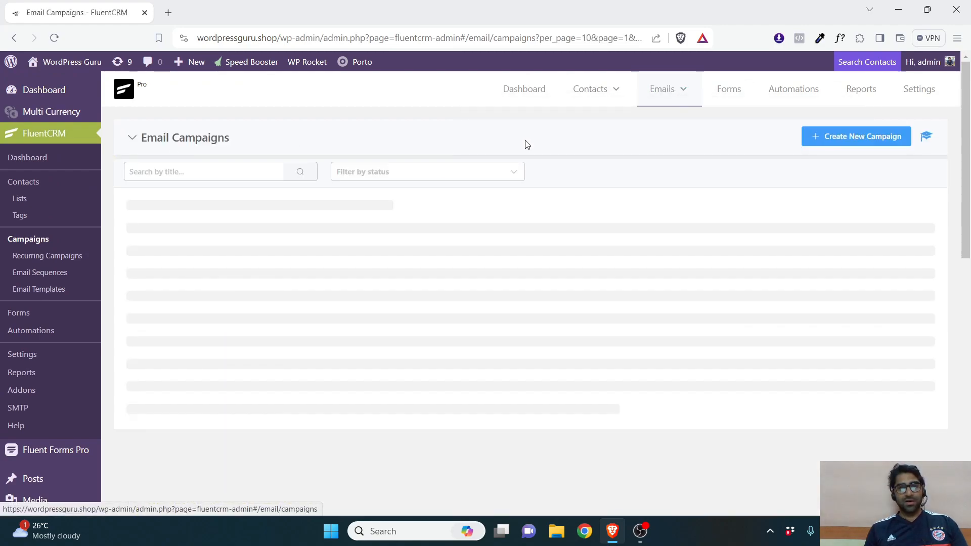
{"action": "left_click", "coordinate": [853, 137]}
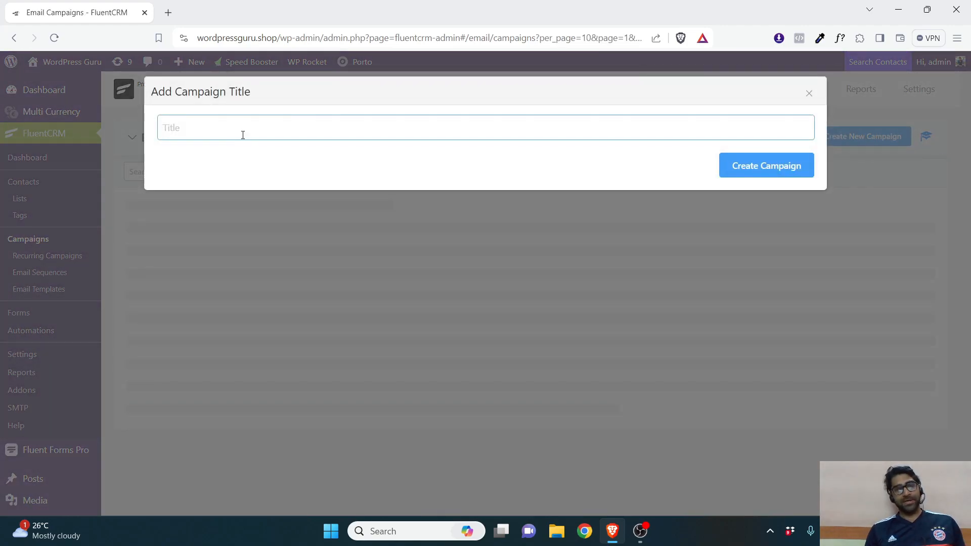
{"action": "type", "text": "Dem"}
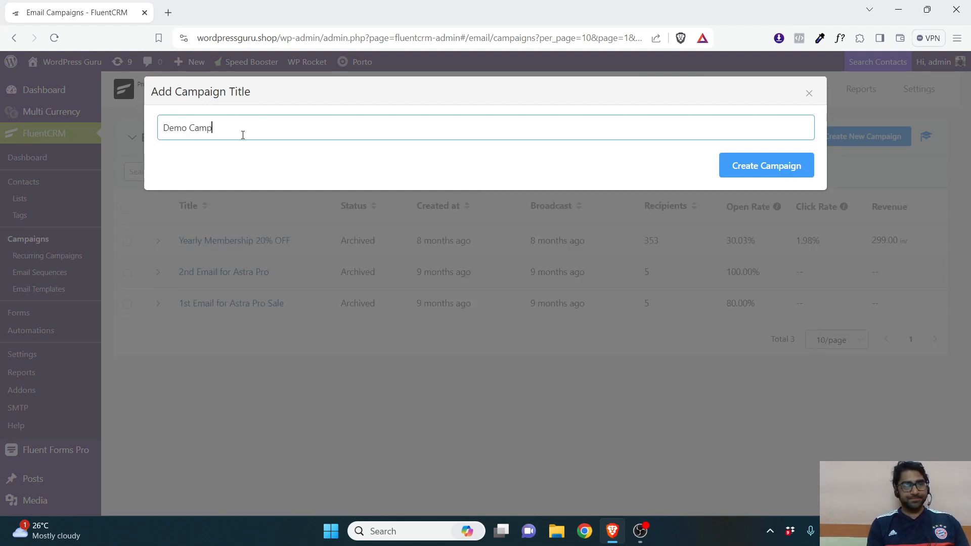
{"action": "type", "text": "o"}
{"action": "left_click", "coordinate": [767, 165]}
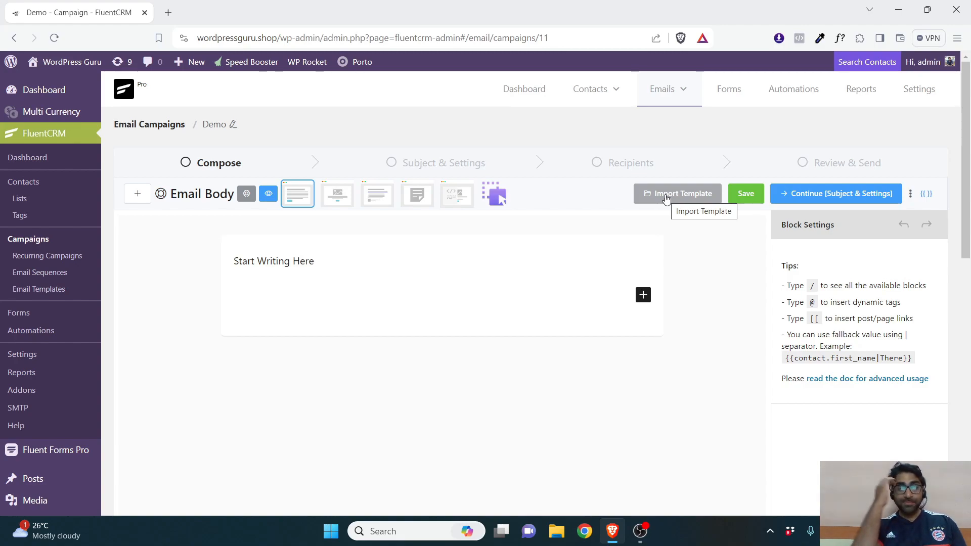
Step: Switch the Demo campaign's email body to the Visual Builder and choose the Standard starter design
{"action": "left_click", "coordinate": [500, 195]}
{"action": "scroll", "coordinate": [493, 243], "scroll_direction": "down", "scroll_amount": 2}
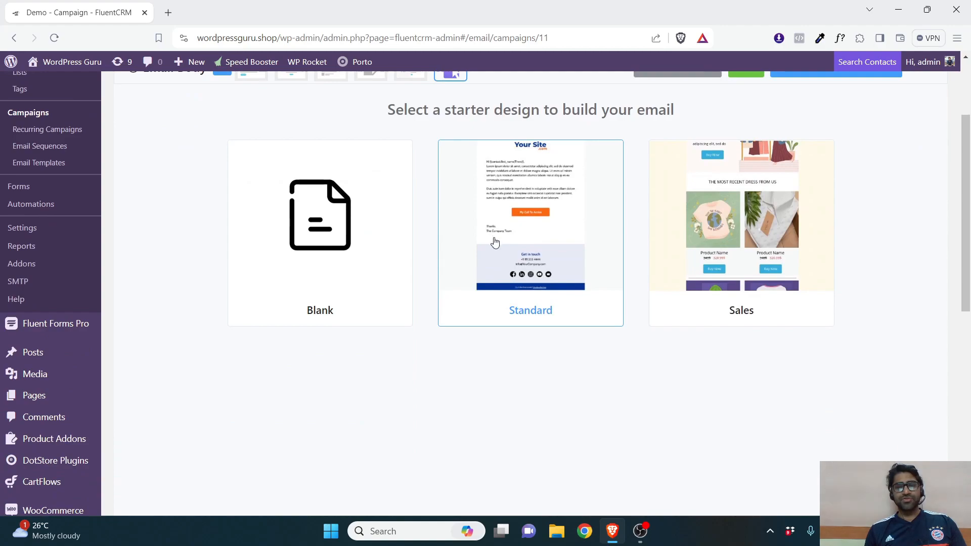
{"action": "scroll", "coordinate": [522, 238], "scroll_direction": "up", "scroll_amount": 2}
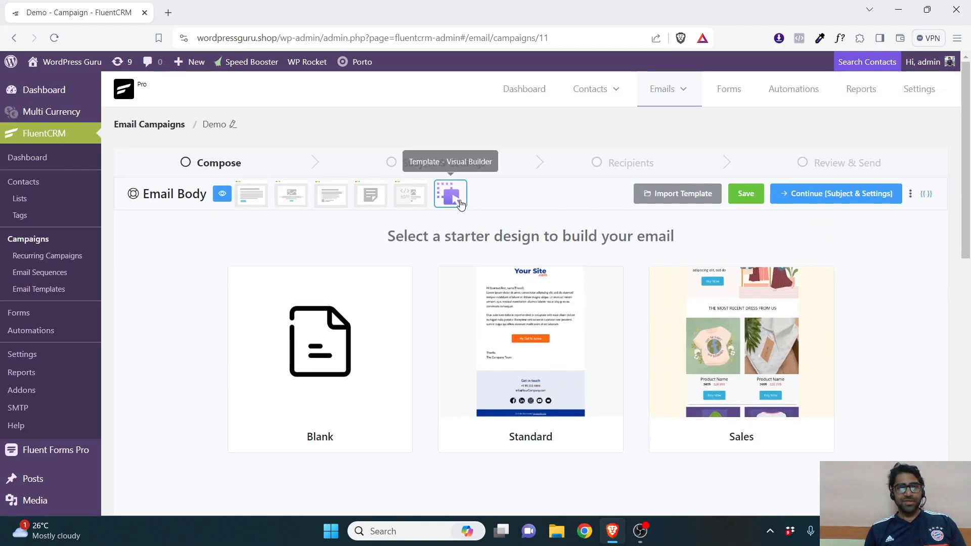
{"action": "left_click", "coordinate": [522, 319]}
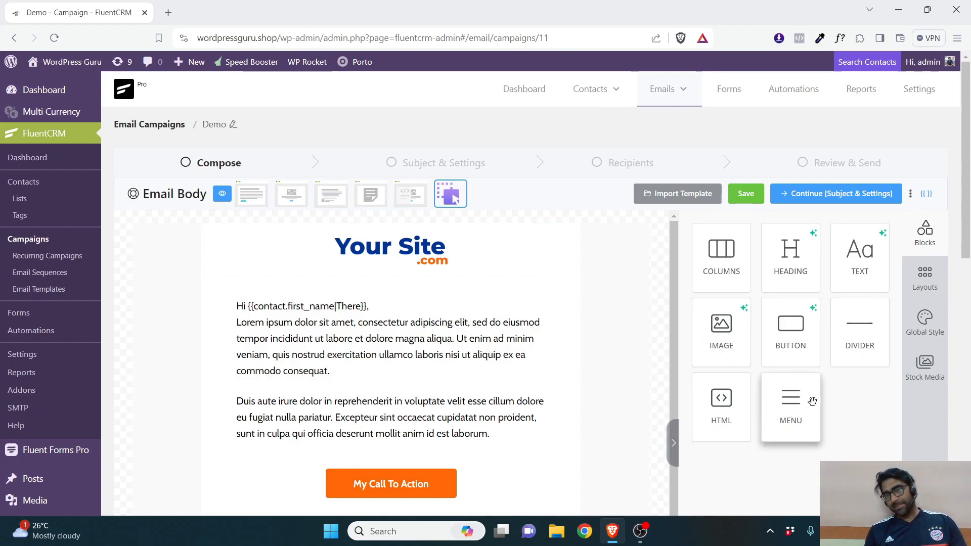
Step: Look over the email builder's Global Style, Layouts and Stock Media options and the rest of the email design
{"action": "left_click", "coordinate": [921, 335]}
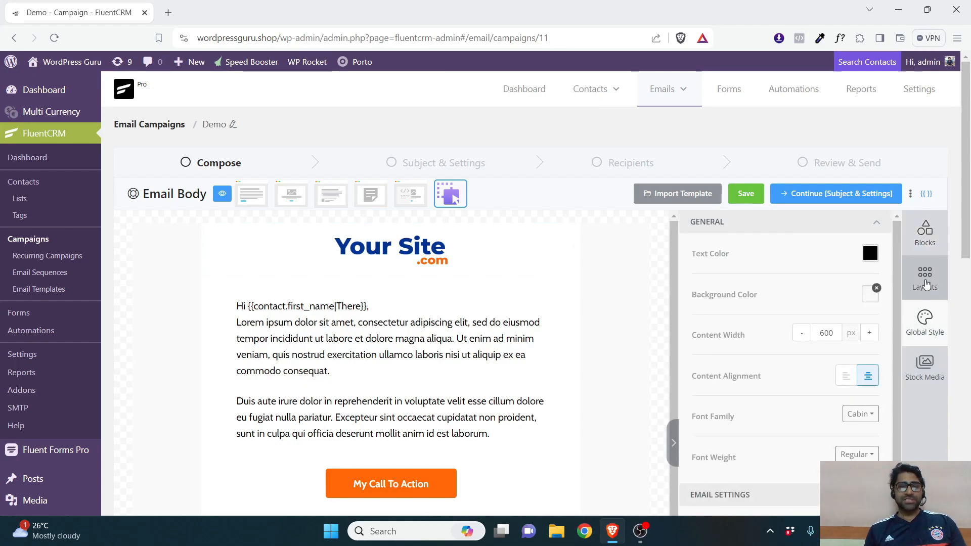
{"action": "left_click", "coordinate": [925, 283]}
{"action": "left_click", "coordinate": [925, 352]}
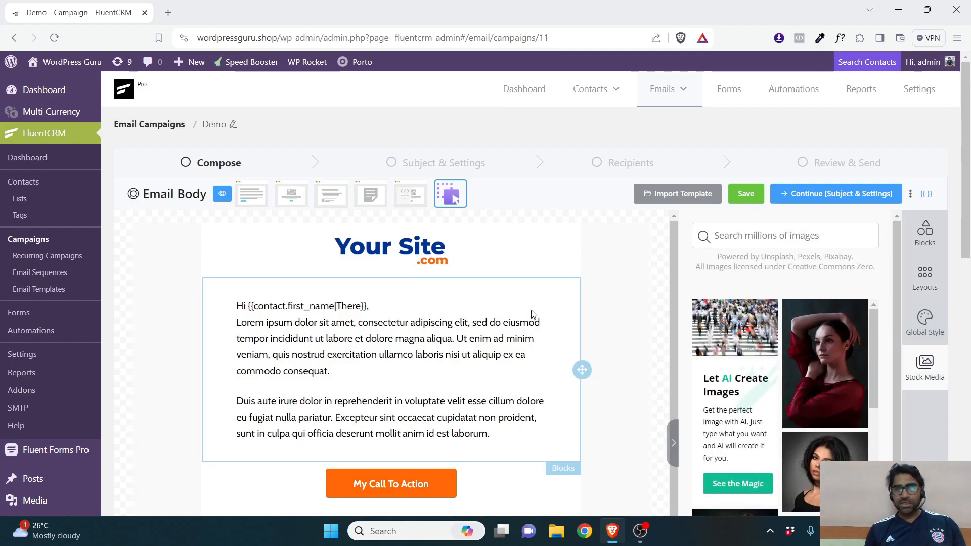
{"action": "scroll", "coordinate": [529, 319], "scroll_direction": "down", "scroll_amount": 2}
{"action": "scroll", "coordinate": [440, 331], "scroll_direction": "down", "scroll_amount": 8}
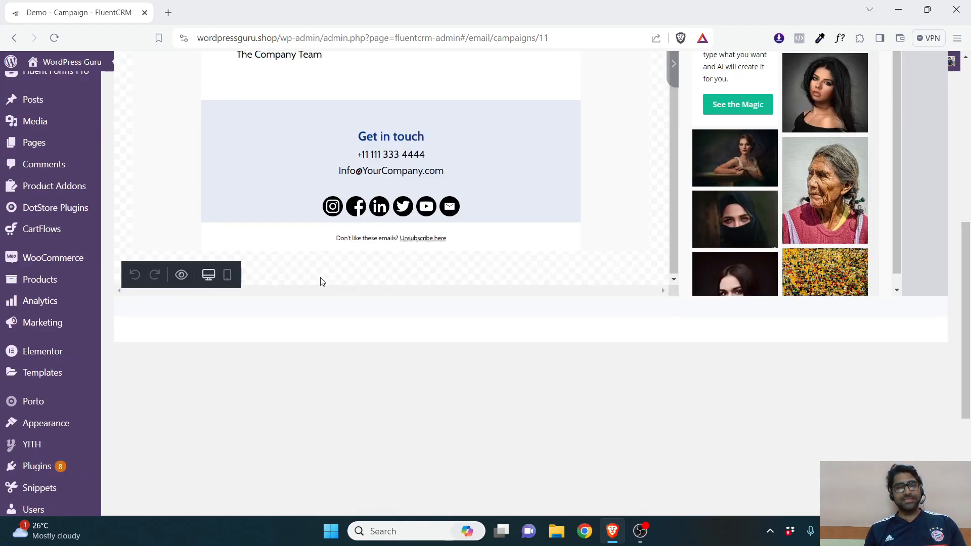
{"action": "scroll", "coordinate": [544, 431], "scroll_direction": "up", "scroll_amount": 10}
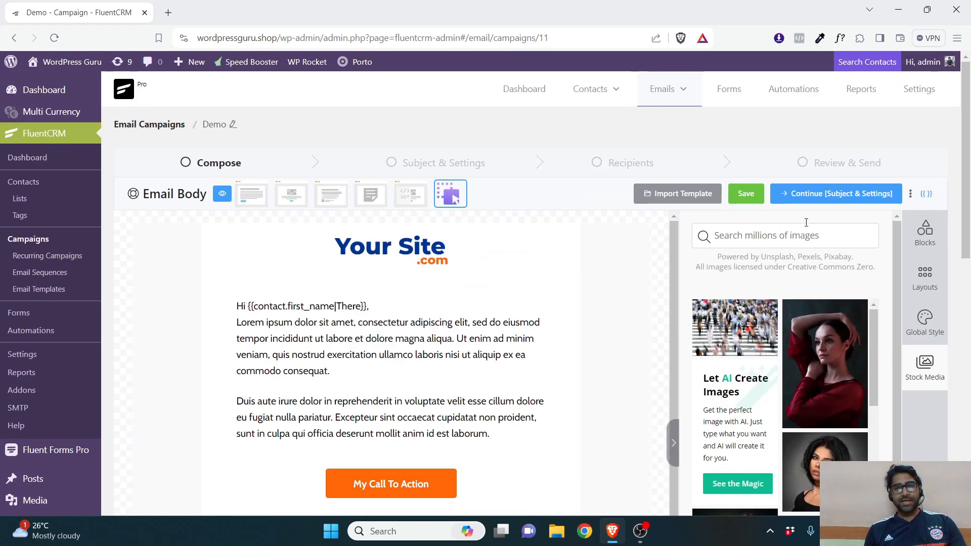
Step: Continue the Demo campaign to Subject & Settings, review the available options and try to proceed to Recipients
{"action": "left_click", "coordinate": [830, 197]}
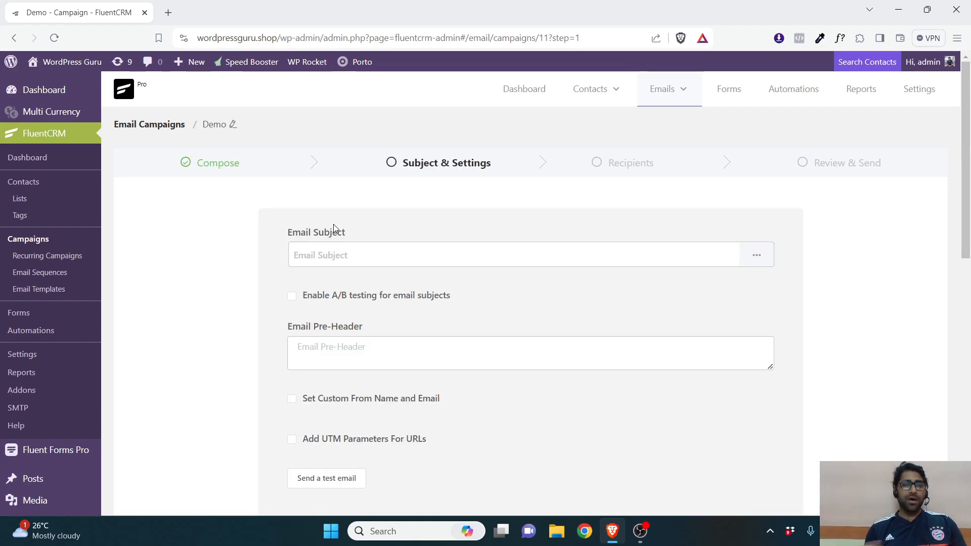
{"action": "scroll", "coordinate": [346, 256], "scroll_direction": "down", "scroll_amount": 6}
{"action": "scroll", "coordinate": [377, 271], "scroll_direction": "up", "scroll_amount": 3}
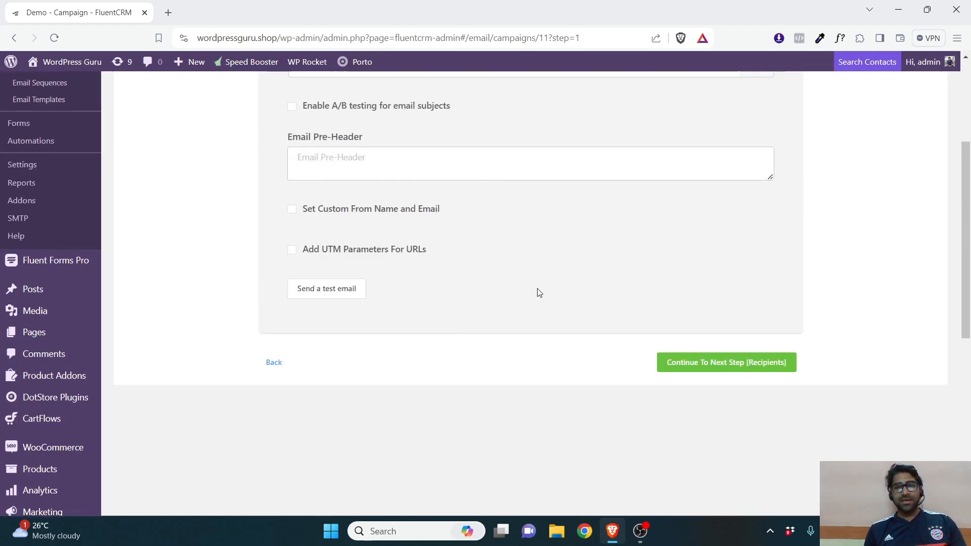
{"action": "left_click", "coordinate": [770, 370]}
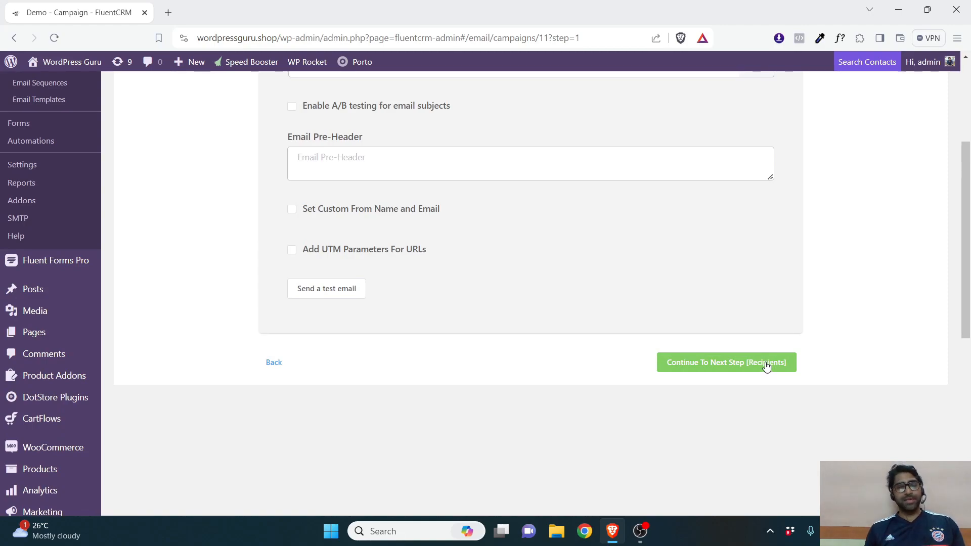
{"action": "left_click", "coordinate": [766, 366]}
{"action": "scroll", "coordinate": [304, 272], "scroll_direction": "up", "scroll_amount": 3}
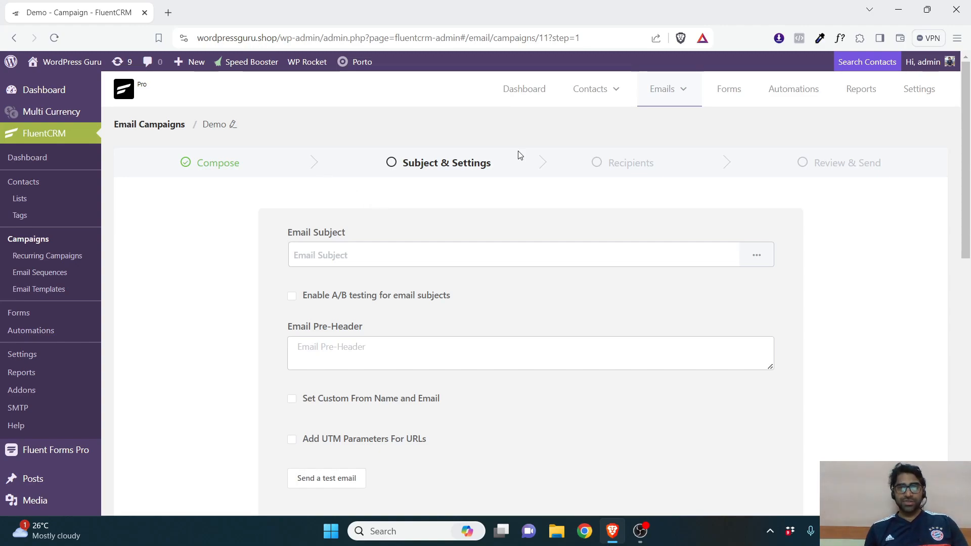
Step: View all email activities and go to the list of email templates
{"action": "mouse_move", "coordinate": [685, 109]}
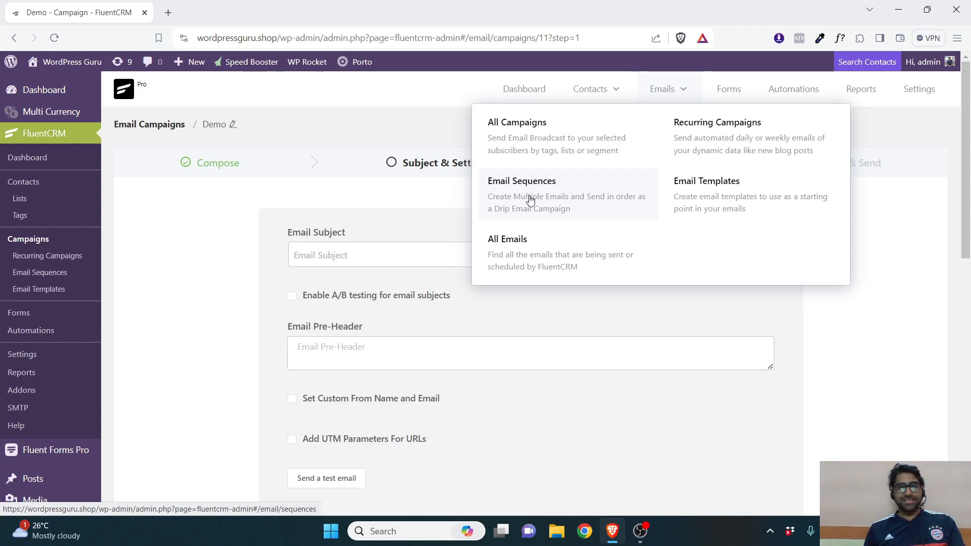
{"action": "left_click", "coordinate": [525, 259]}
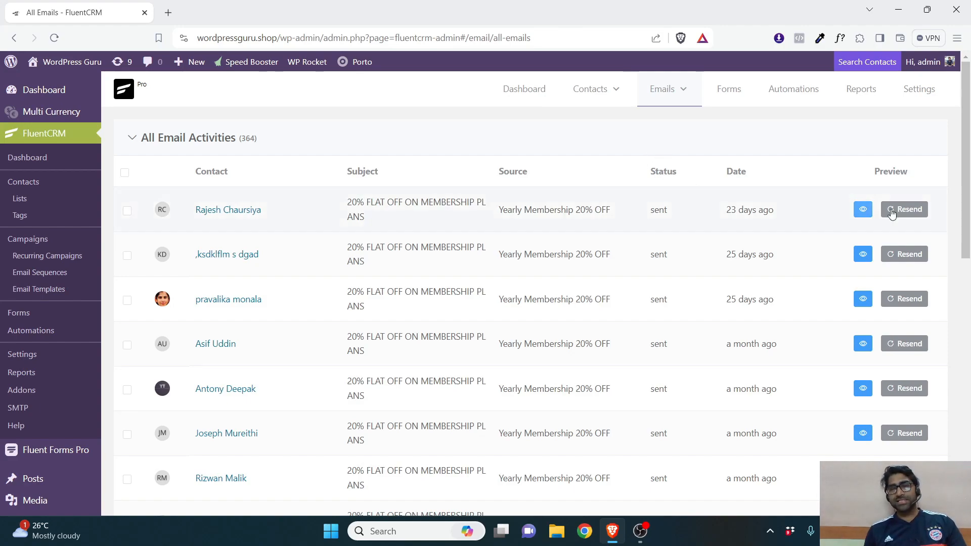
{"action": "mouse_move", "coordinate": [658, 89]}
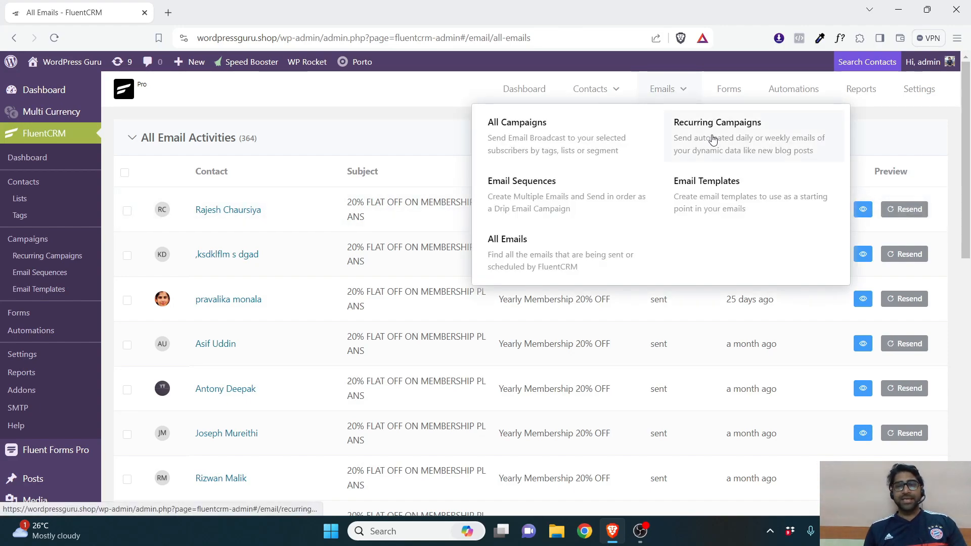
{"action": "left_click", "coordinate": [741, 205]}
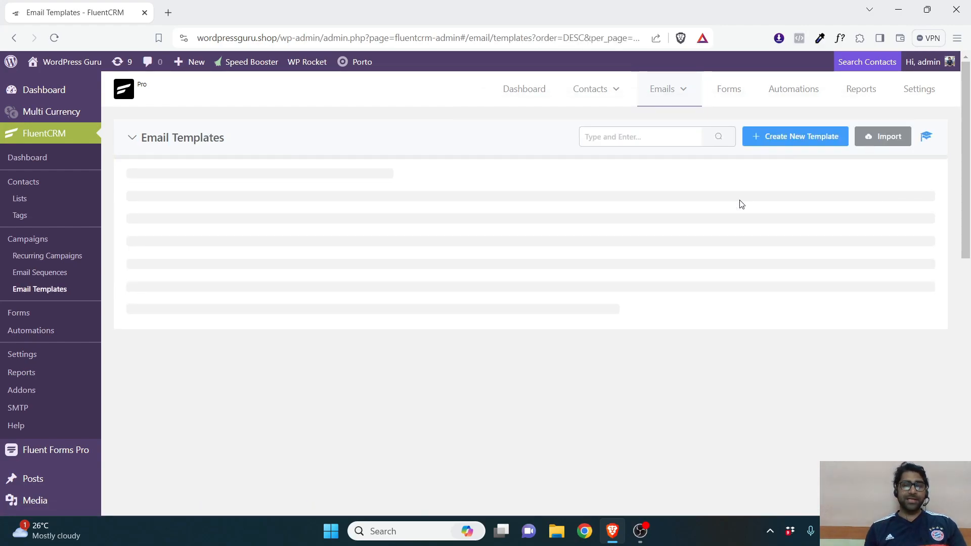
Step: Open the "Yearly Membership" email template and look through its title, subject, pre-header and email body
{"action": "left_click", "coordinate": [255, 210]}
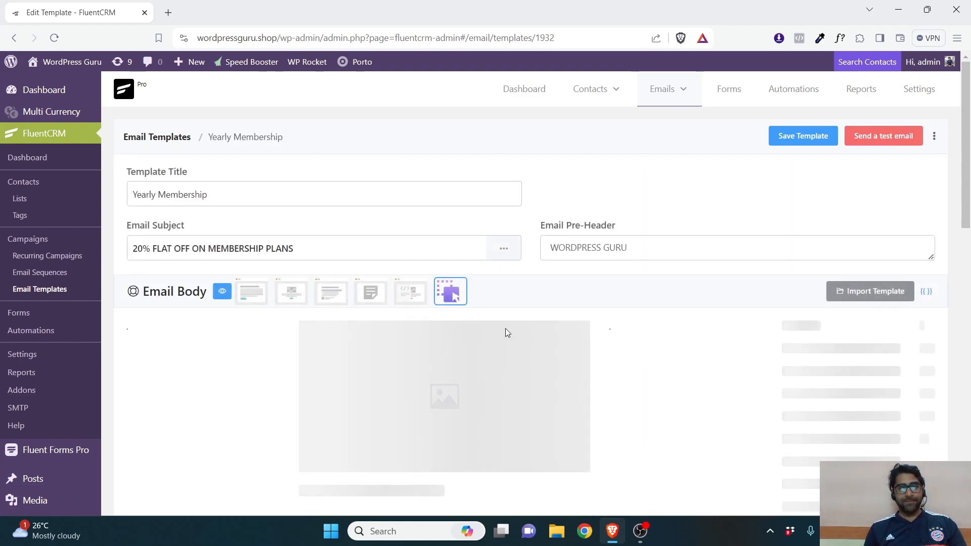
{"action": "scroll", "coordinate": [427, 289], "scroll_direction": "down", "scroll_amount": 3}
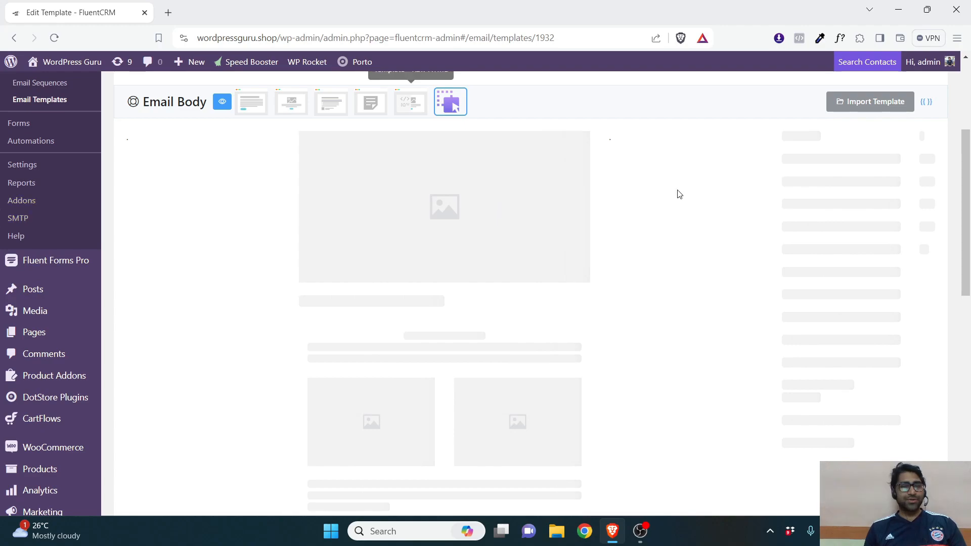
{"action": "scroll", "coordinate": [470, 220], "scroll_direction": "up", "scroll_amount": 3}
{"action": "scroll", "coordinate": [906, 299], "scroll_direction": "down", "scroll_amount": 2}
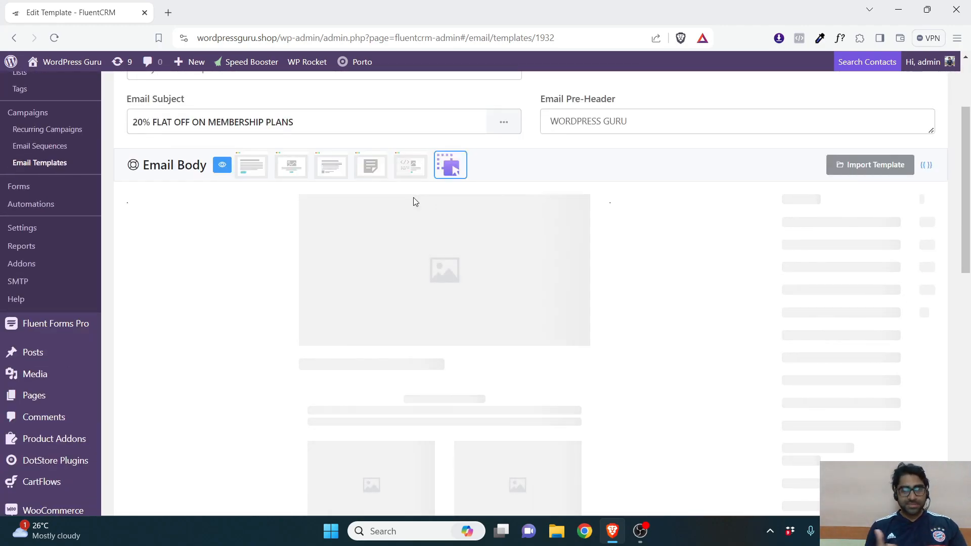
{"action": "scroll", "coordinate": [354, 278], "scroll_direction": "down", "scroll_amount": 10}
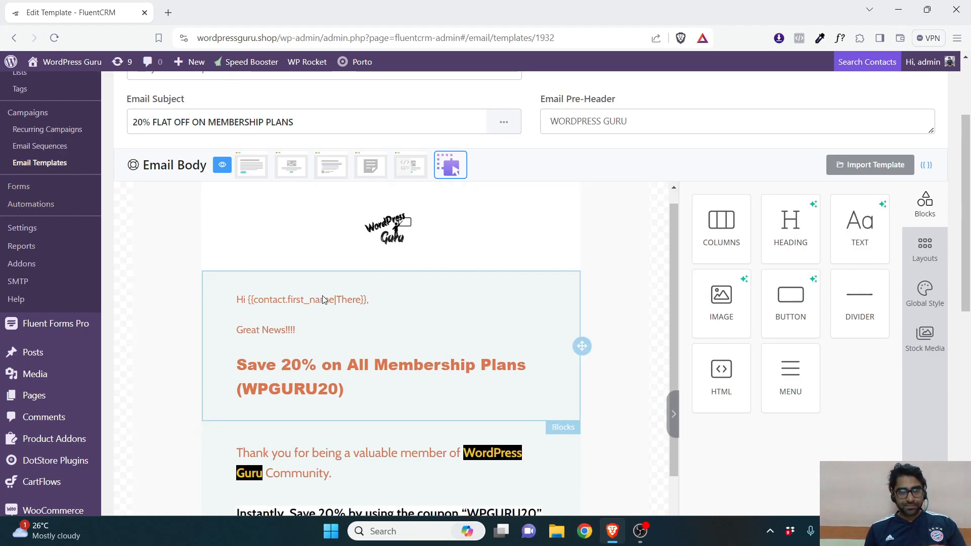
{"action": "scroll", "coordinate": [377, 242], "scroll_direction": "up", "scroll_amount": 10}
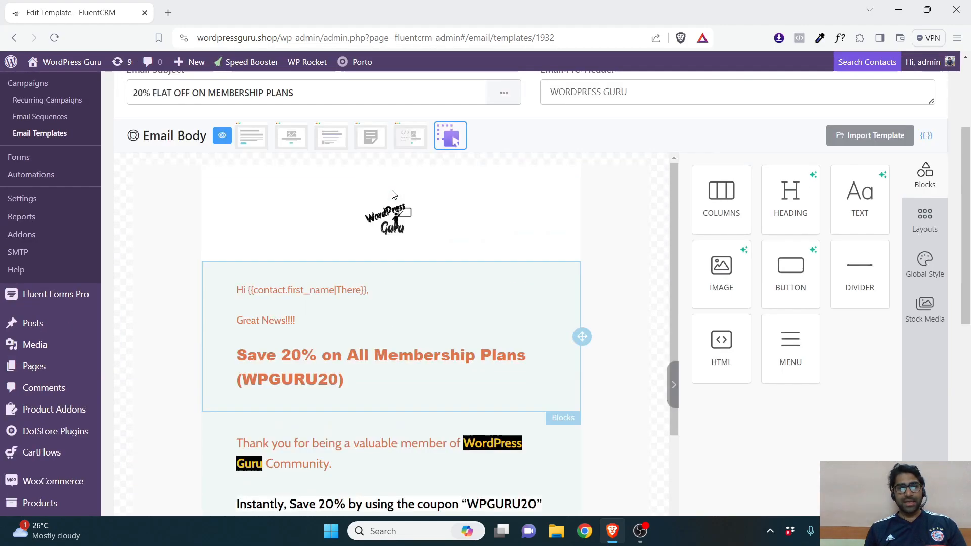
{"action": "scroll", "coordinate": [412, 319], "scroll_direction": "down", "scroll_amount": 1}
{"action": "scroll", "coordinate": [410, 313], "scroll_direction": "up", "scroll_amount": 5}
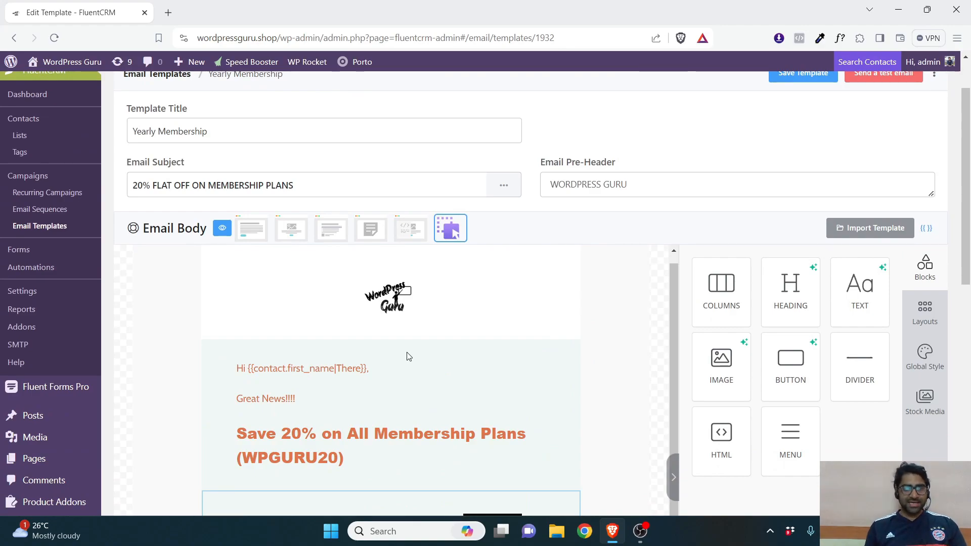
Step: Leave the email template and go to the list of automation funnels
{"action": "scroll", "coordinate": [344, 218], "scroll_direction": "up", "scroll_amount": 1}
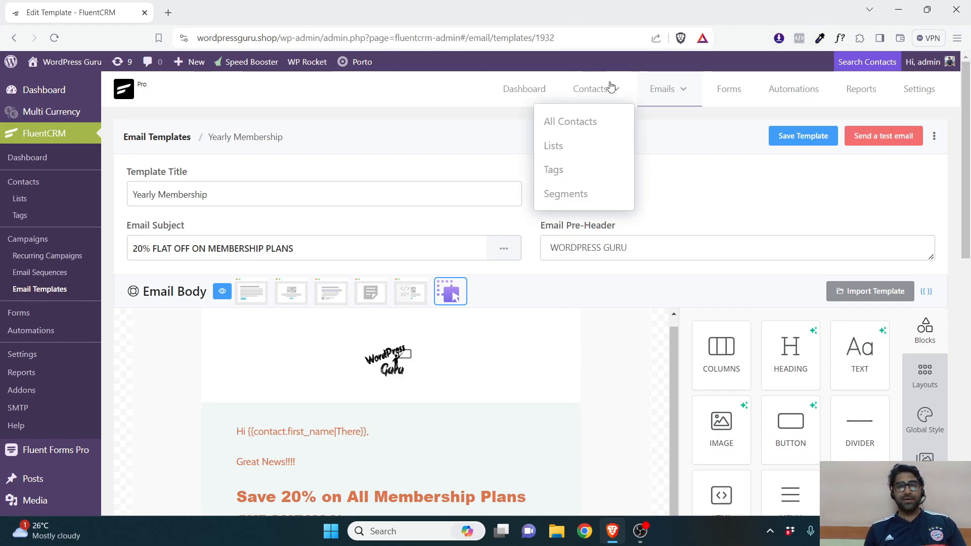
{"action": "mouse_move", "coordinate": [657, 89]}
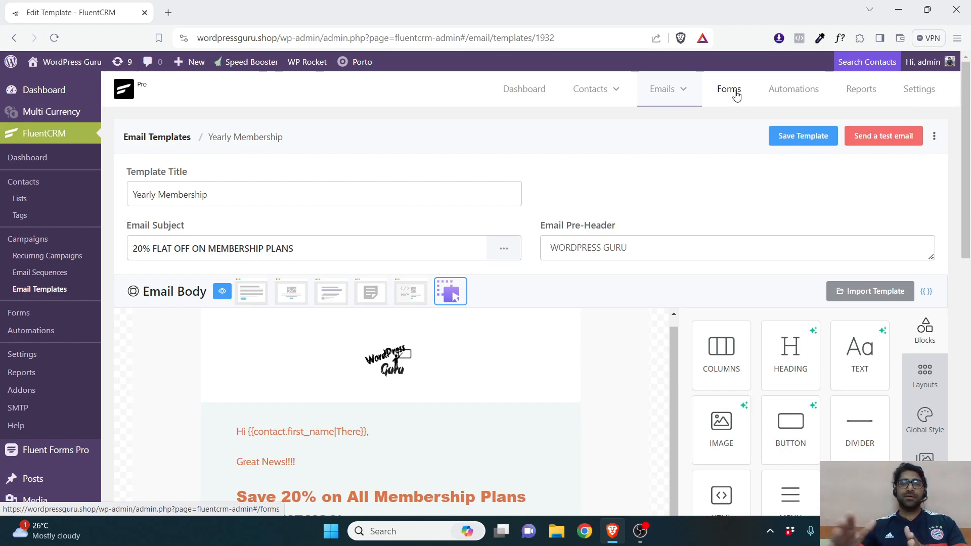
{"action": "left_click", "coordinate": [791, 93]}
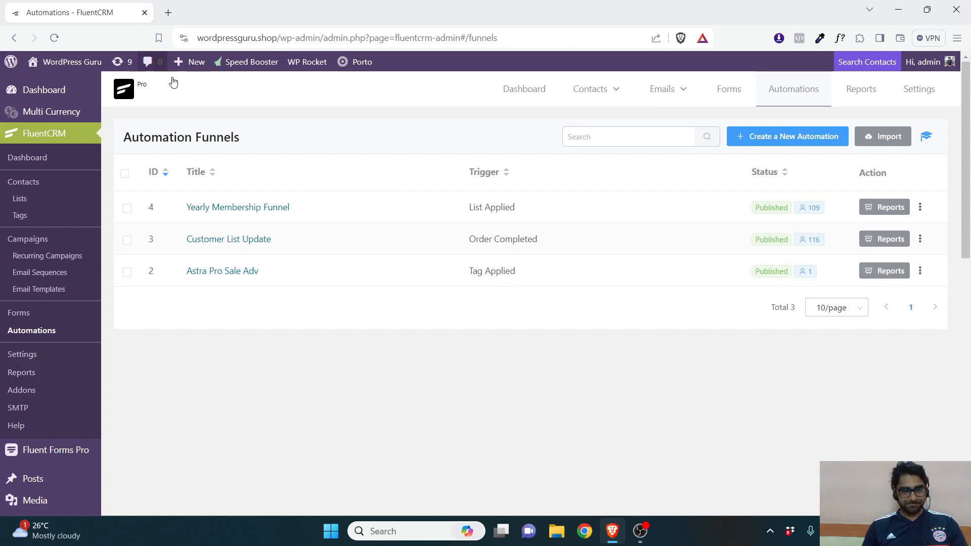
Step: Create an automation funnel labelled "Woocommerce Customer Funnel" with the WooCommerce Order Completed trigger
{"action": "left_click", "coordinate": [803, 148]}
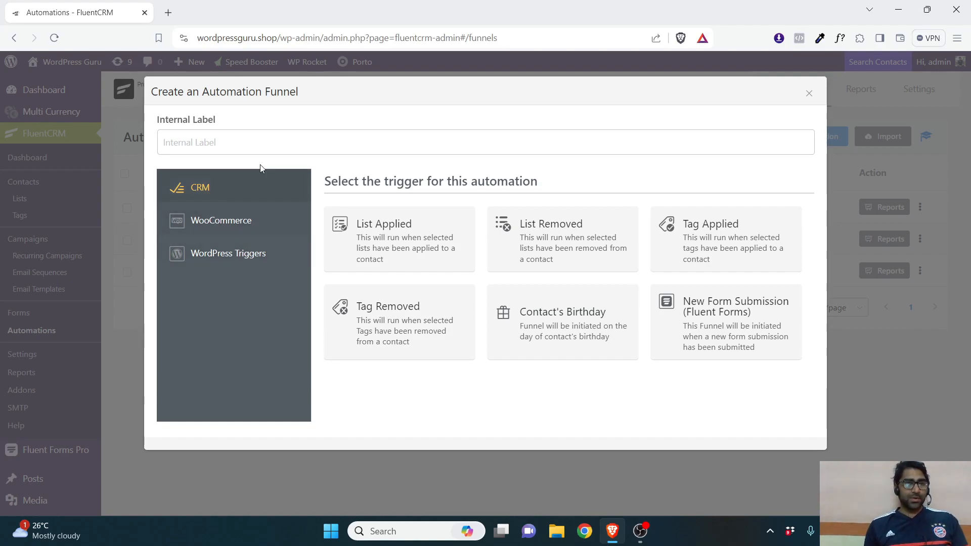
{"action": "left_click", "coordinate": [264, 135]}
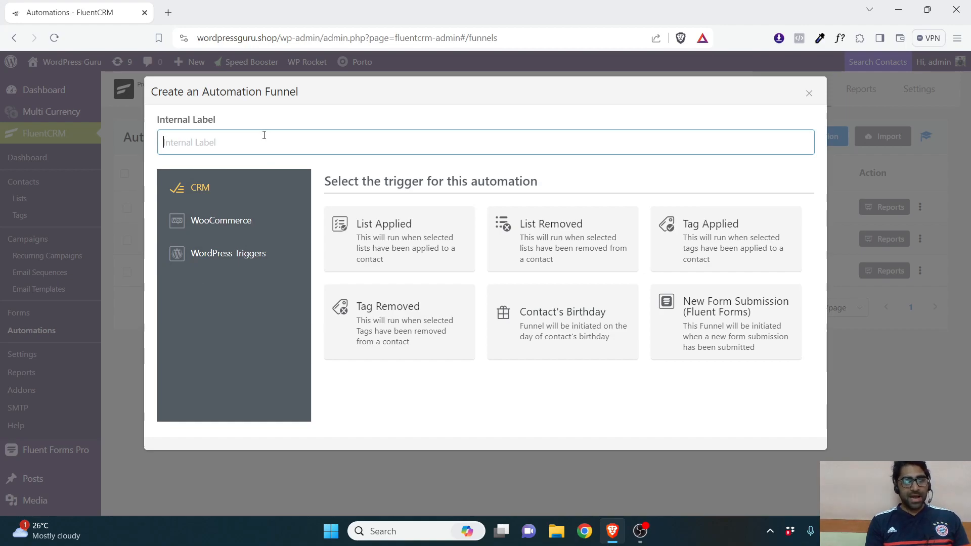
{"action": "type", "text": "W"}
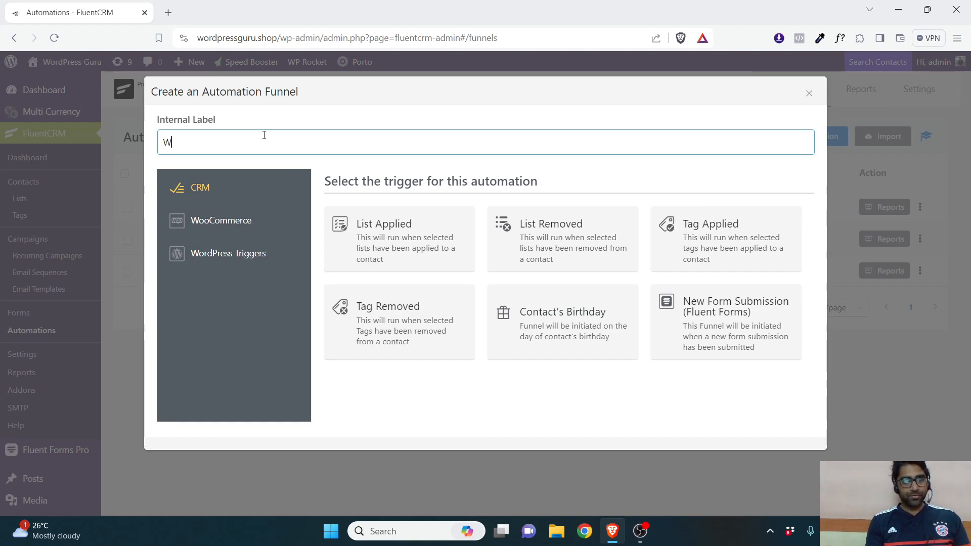
{"action": "type", "text": "oocommerce Customer Funnel"}
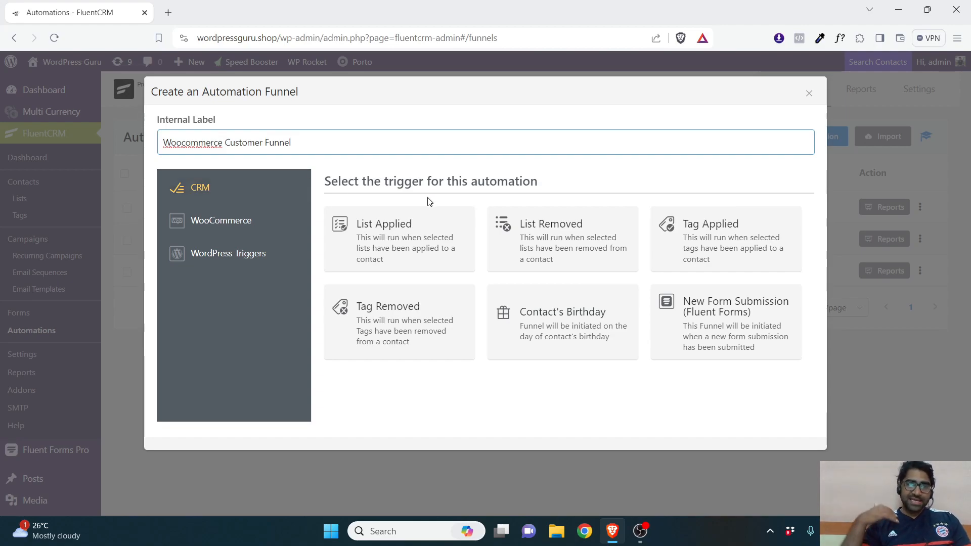
{"action": "left_click", "coordinate": [212, 223]}
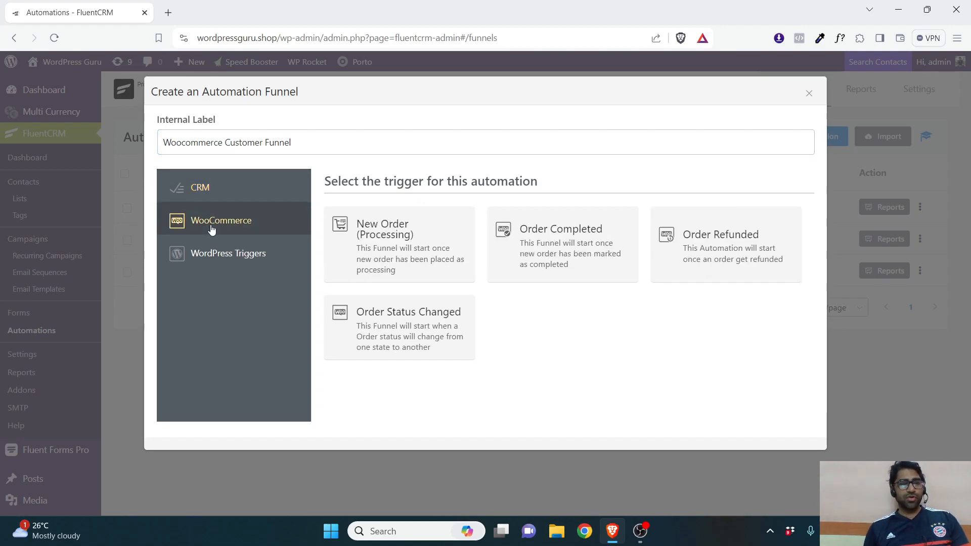
{"action": "left_click", "coordinate": [520, 263]}
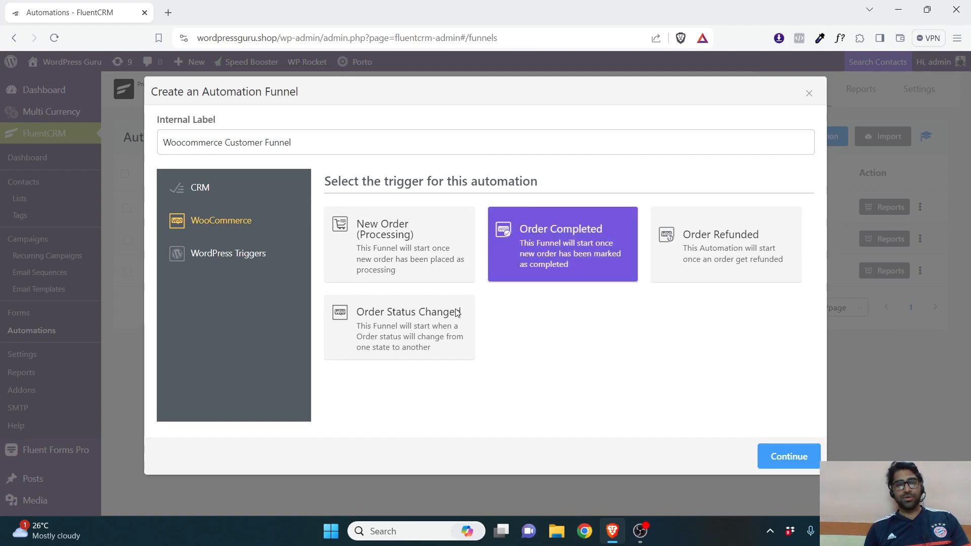
{"action": "left_click", "coordinate": [789, 456]}
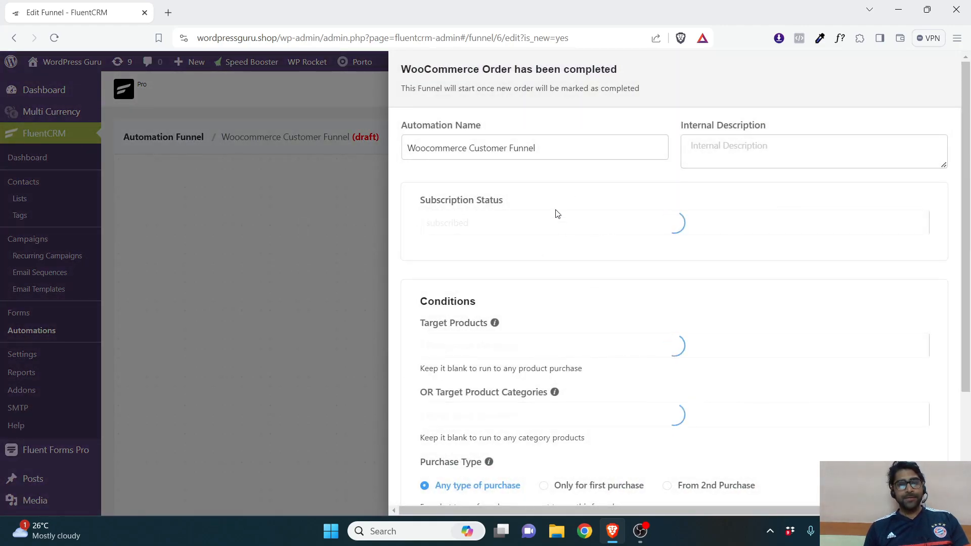
Step: Review the Order Completed trigger's subscription status, product, category and purchase type conditions, and save its settings
{"action": "scroll", "coordinate": [553, 212], "scroll_direction": "down", "scroll_amount": 1}
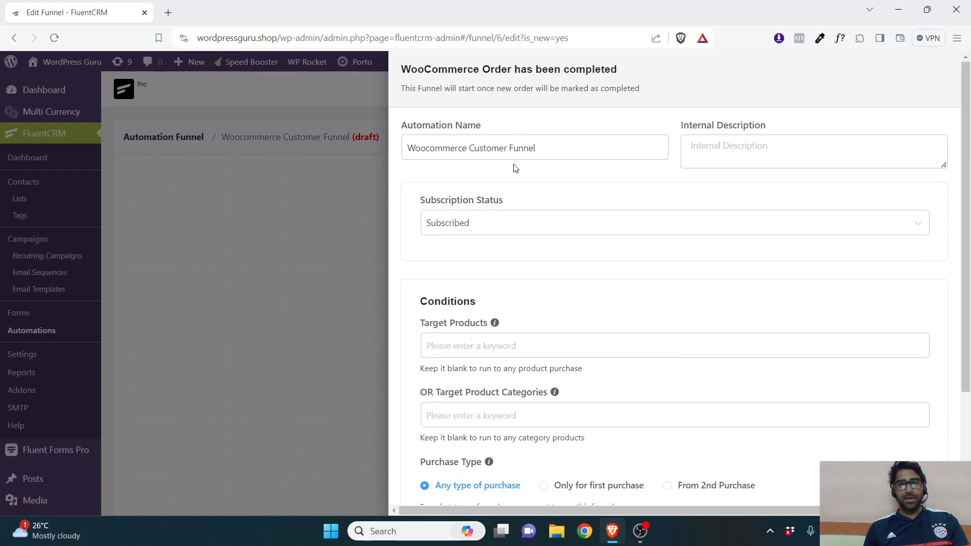
{"action": "scroll", "coordinate": [507, 165], "scroll_direction": "down", "scroll_amount": 3}
{"action": "scroll", "coordinate": [567, 206], "scroll_direction": "up", "scroll_amount": 3}
{"action": "scroll", "coordinate": [480, 177], "scroll_direction": "down", "scroll_amount": 3}
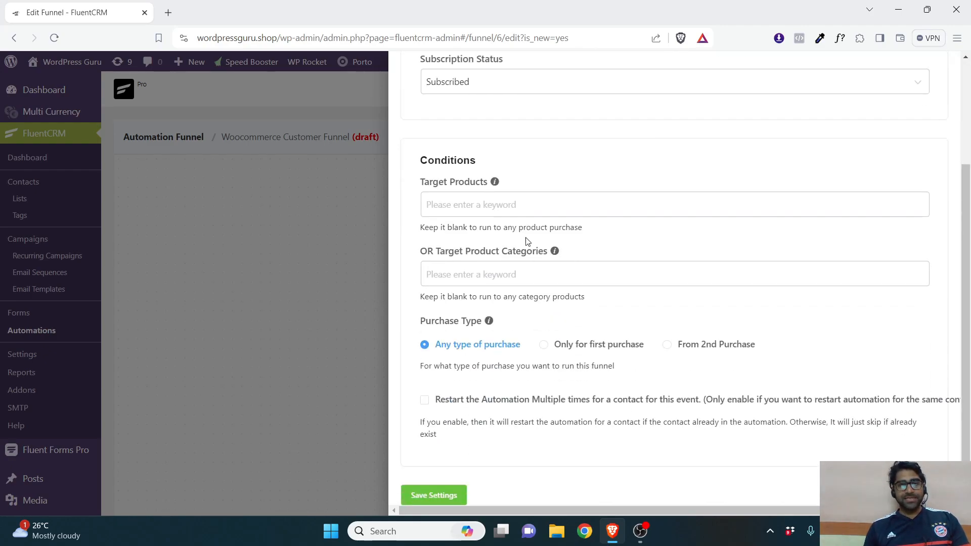
{"action": "left_click", "coordinate": [454, 207]}
{"action": "left_click", "coordinate": [347, 273]}
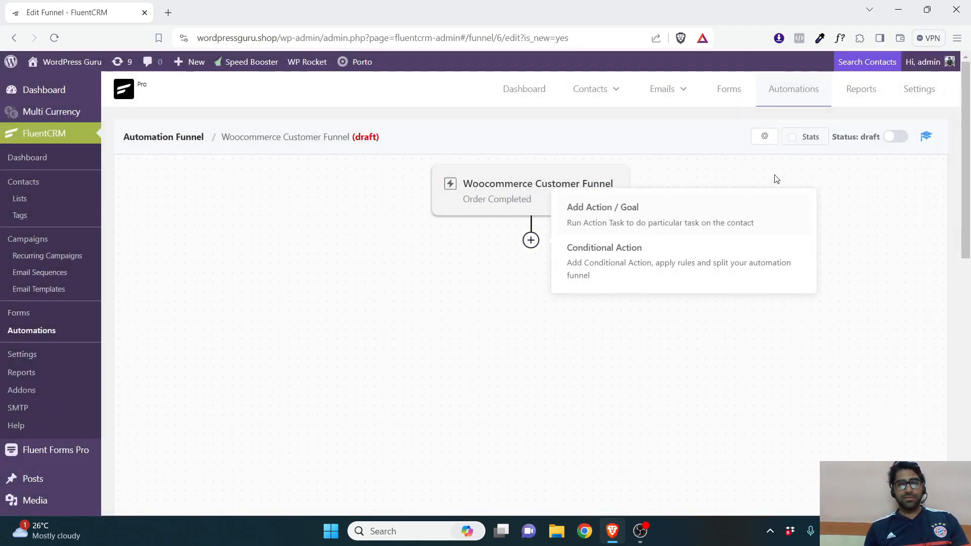
{"action": "left_click", "coordinate": [523, 191]}
{"action": "scroll", "coordinate": [489, 259], "scroll_direction": "down", "scroll_amount": 1}
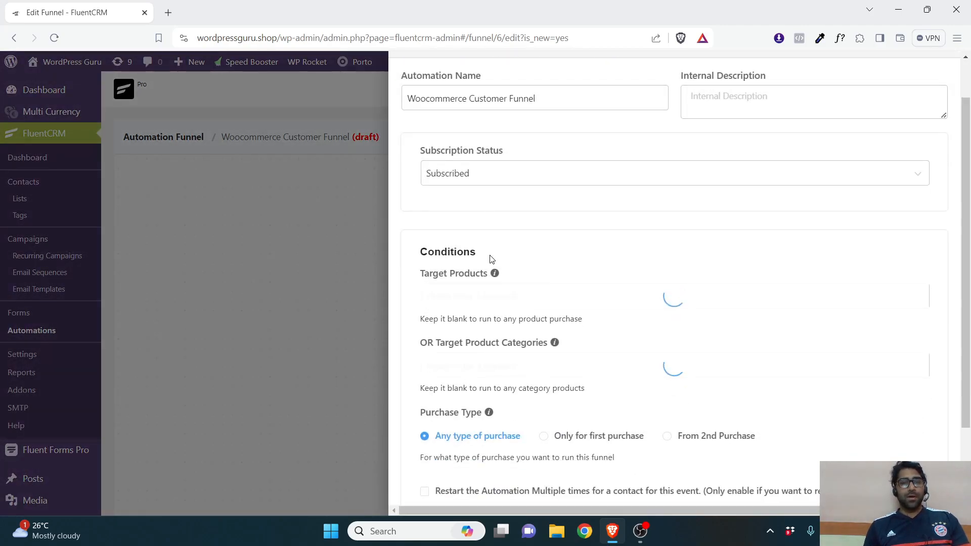
{"action": "scroll", "coordinate": [489, 259], "scroll_direction": "down", "scroll_amount": 2}
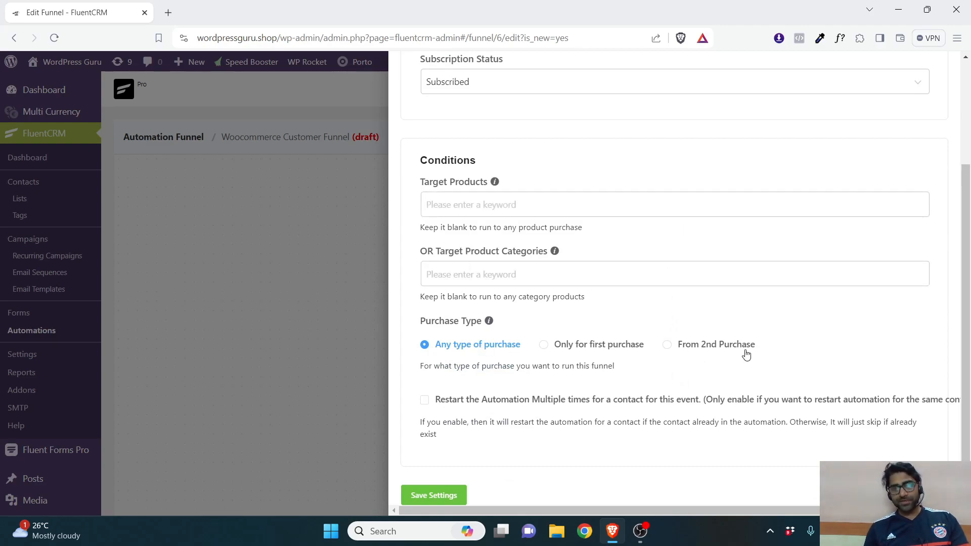
{"action": "left_click", "coordinate": [435, 497]}
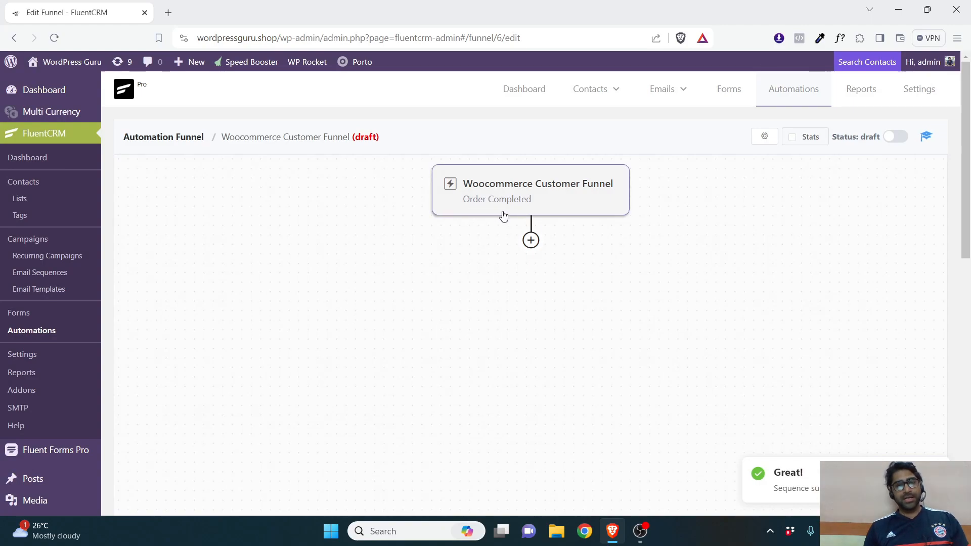
Step: Add an Apply List action after the Order Completed trigger and look at the lists it offers
{"action": "mouse_move", "coordinate": [529, 251]}
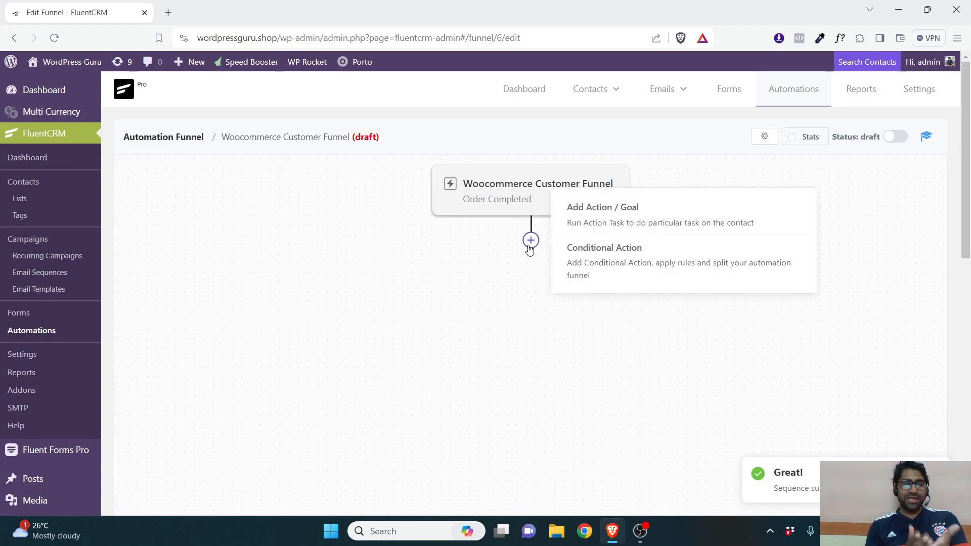
{"action": "left_click", "coordinate": [528, 246]}
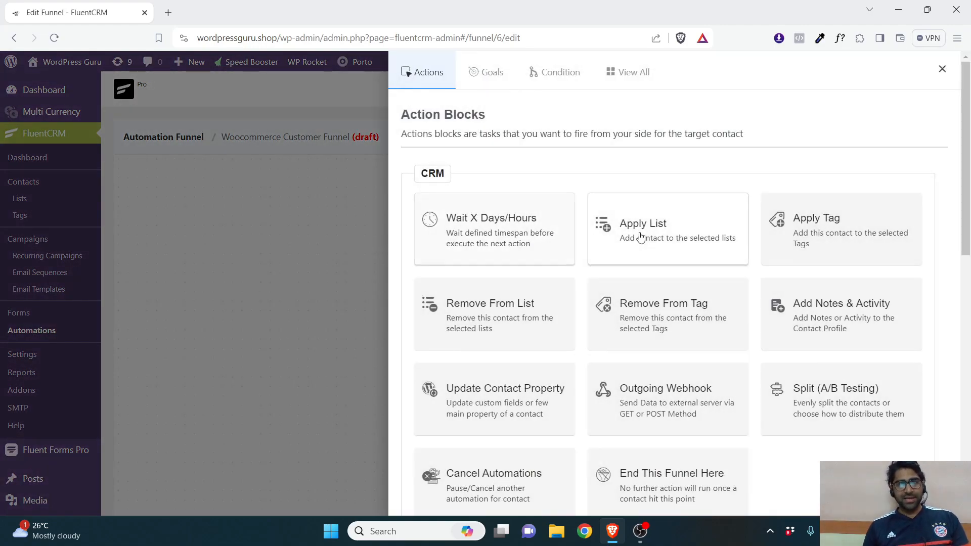
{"action": "left_click", "coordinate": [203, 262]}
{"action": "left_click", "coordinate": [531, 240]}
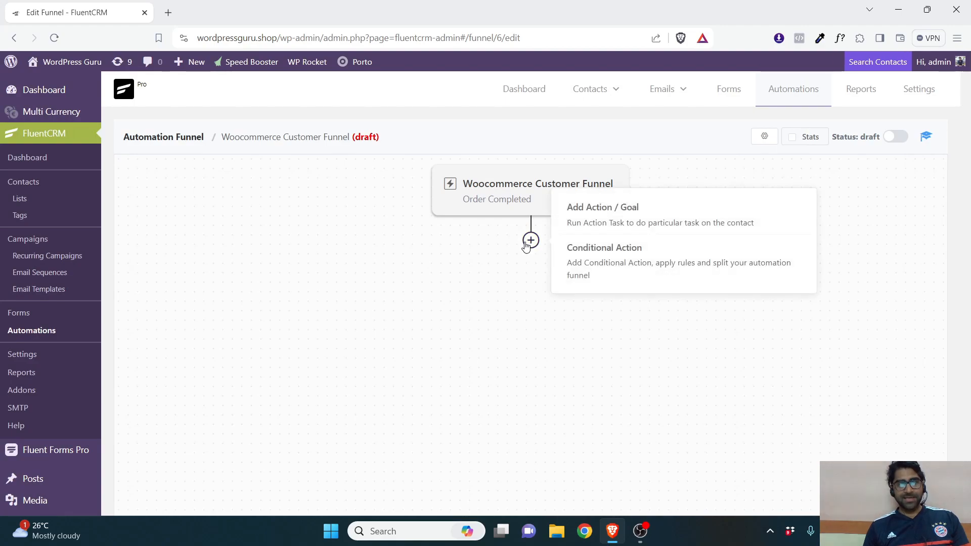
{"action": "left_click", "coordinate": [627, 208]}
{"action": "left_click", "coordinate": [657, 226]}
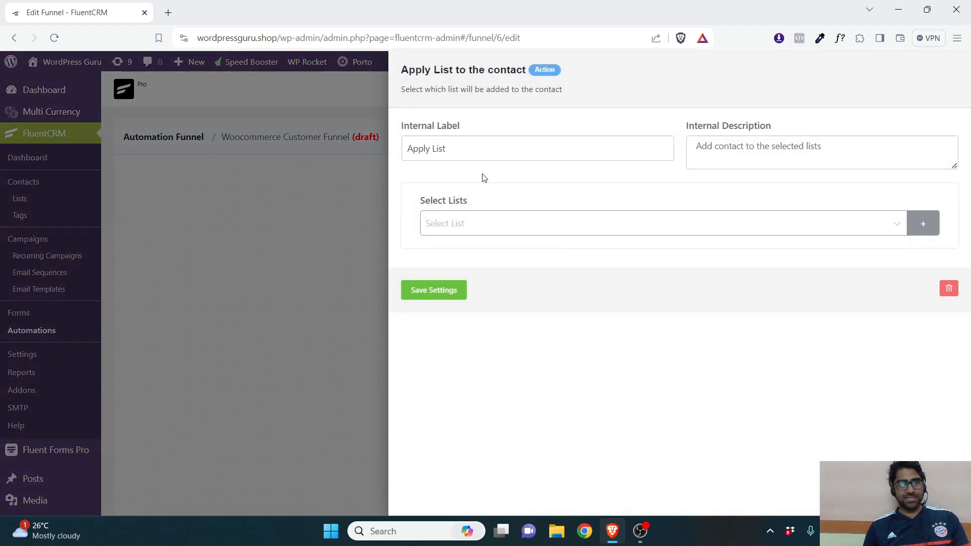
{"action": "left_click", "coordinate": [558, 222]}
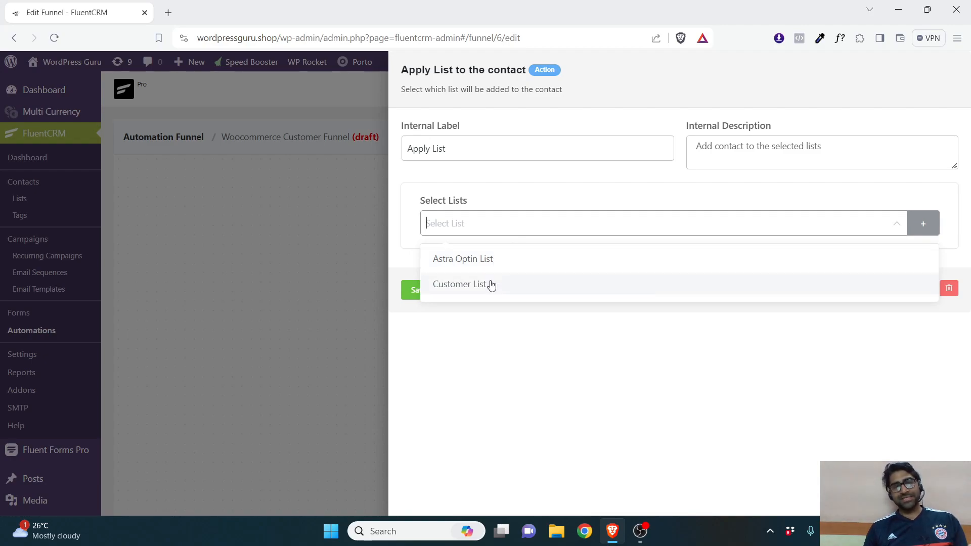
{"action": "left_click", "coordinate": [342, 249]}
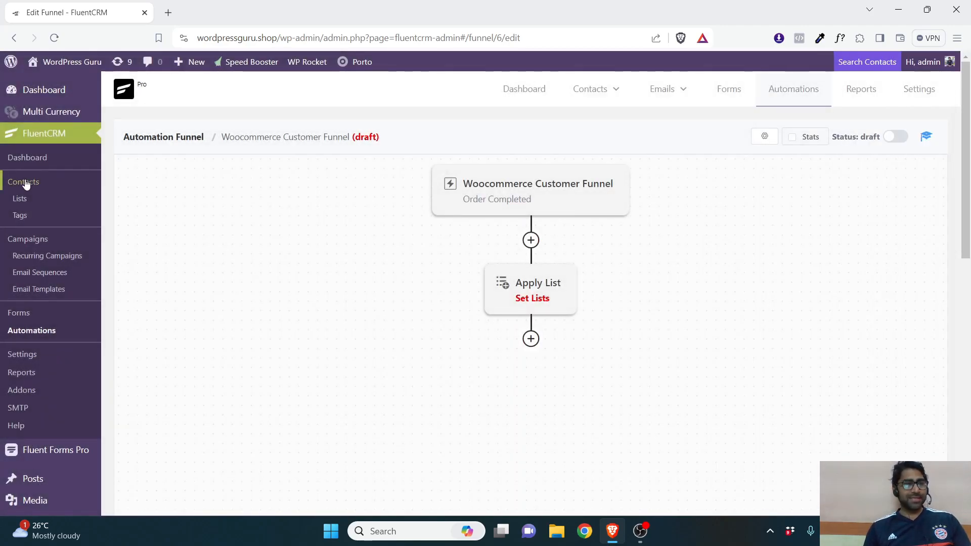
Step: View the contact lists in a separate tab, check the form for adding a new list, and return to the funnel
{"action": "right_click", "coordinate": [23, 199]}
{"action": "left_click", "coordinate": [85, 206]}
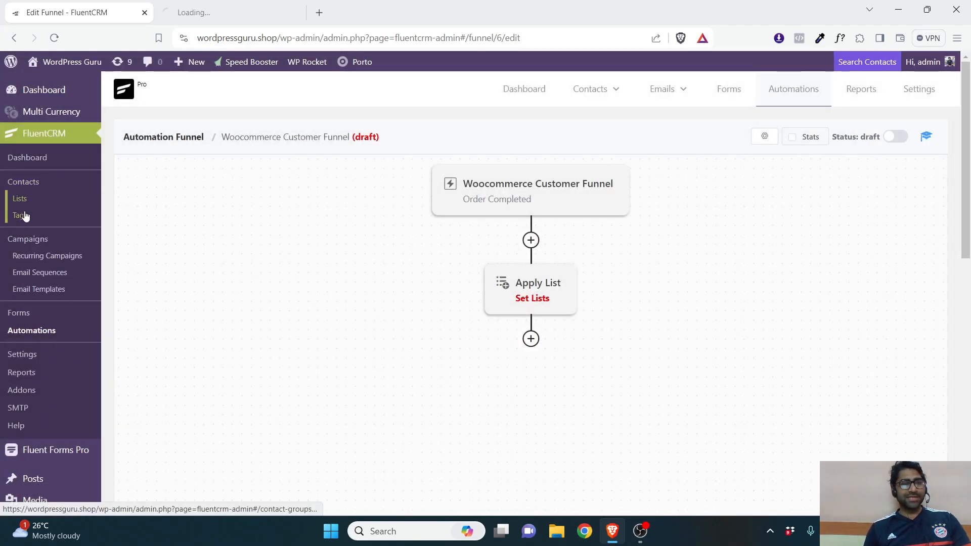
{"action": "left_click", "coordinate": [223, 12]}
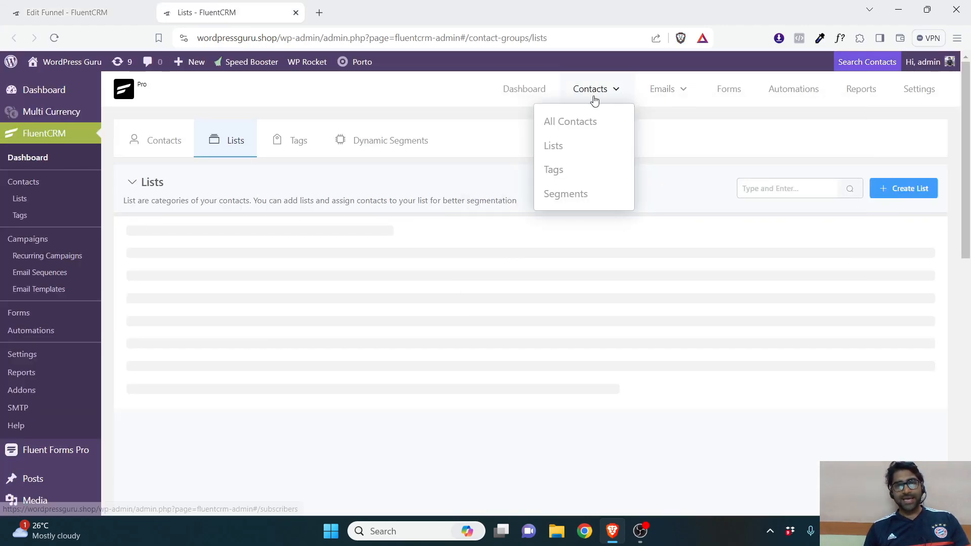
{"action": "left_click", "coordinate": [880, 189]}
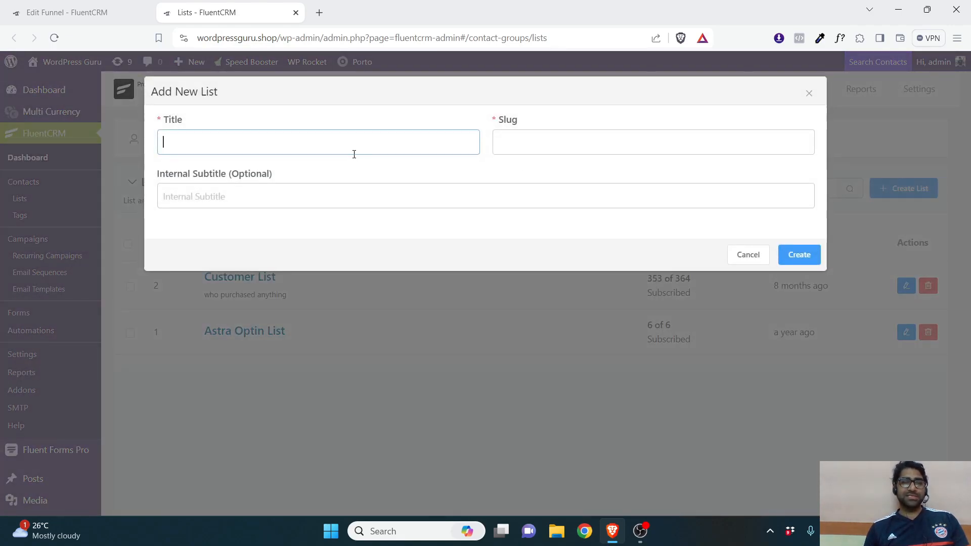
{"action": "left_click", "coordinate": [748, 254]}
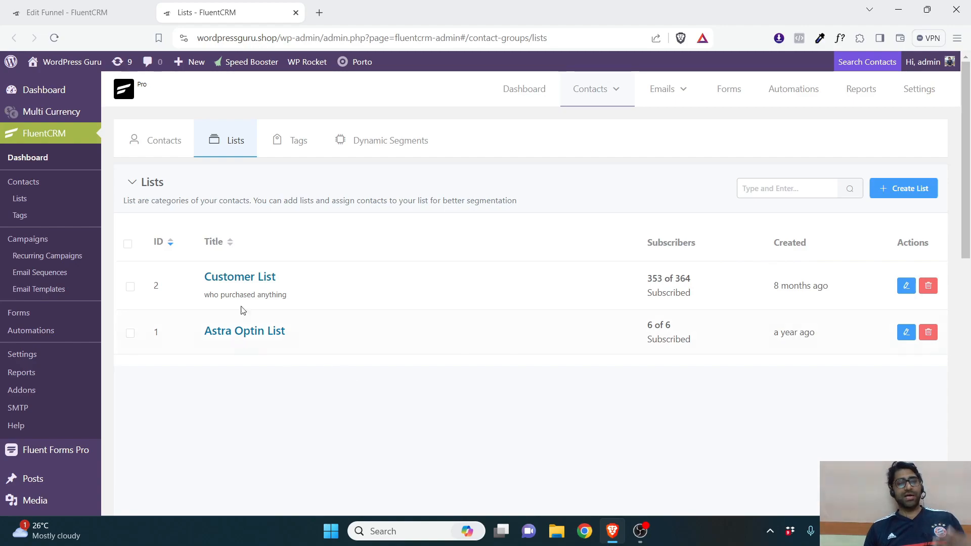
{"action": "left_click", "coordinate": [295, 13]}
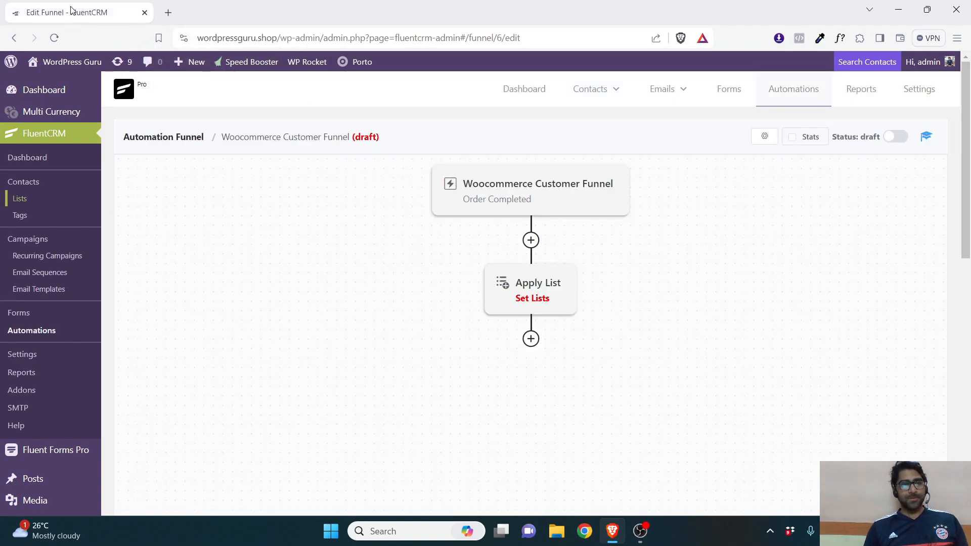
Step: Set the Apply List action to Customer List and save its settings
{"action": "left_click", "coordinate": [511, 290]}
{"action": "left_click", "coordinate": [444, 221]}
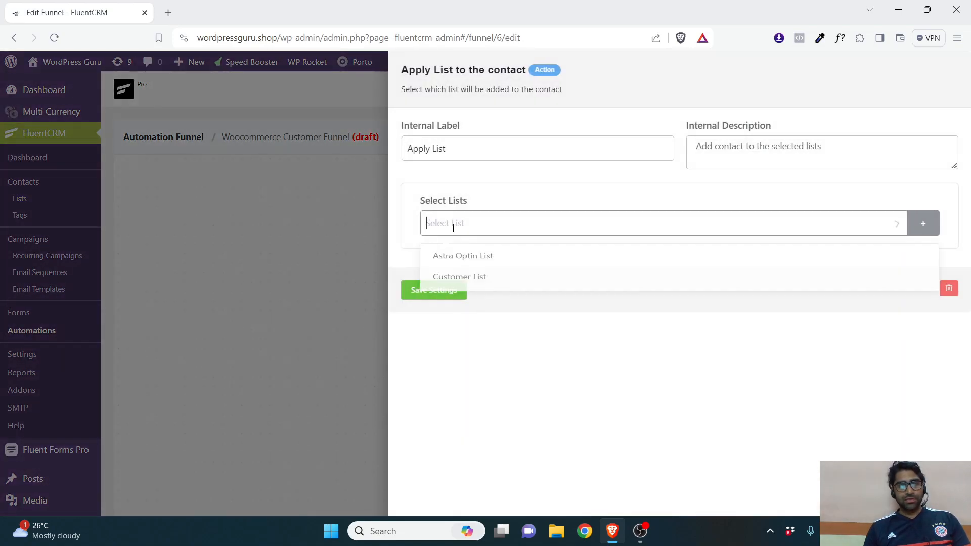
{"action": "left_click", "coordinate": [436, 283]}
{"action": "left_click", "coordinate": [410, 297]}
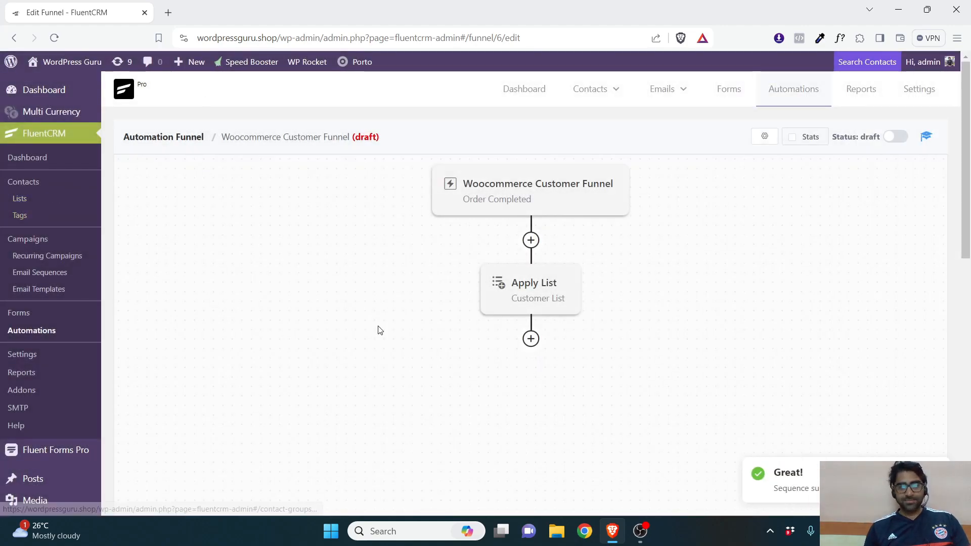
Step: Add a conditional action after the Apply List action, leaving its matching conditions unset
{"action": "left_click", "coordinate": [531, 339]}
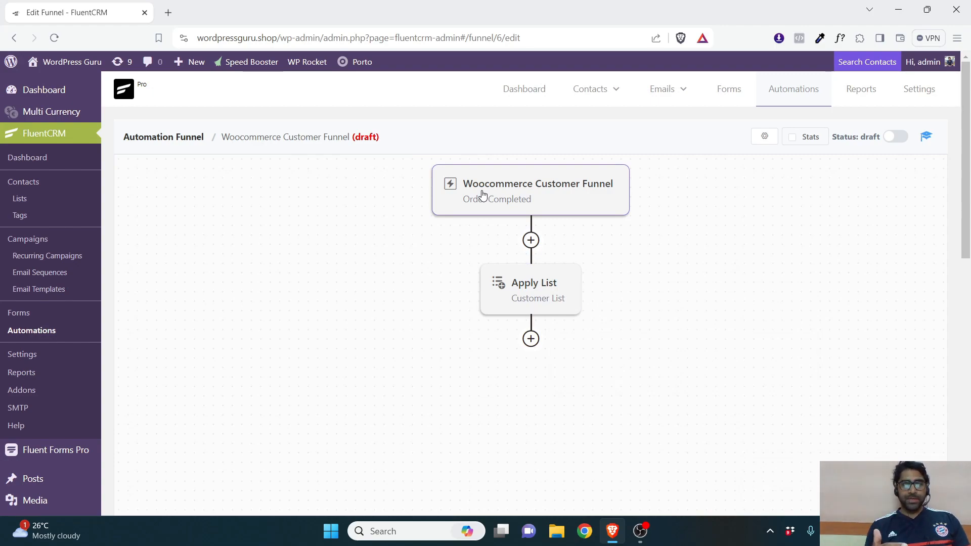
{"action": "scroll", "coordinate": [500, 283], "scroll_direction": "down", "scroll_amount": 3}
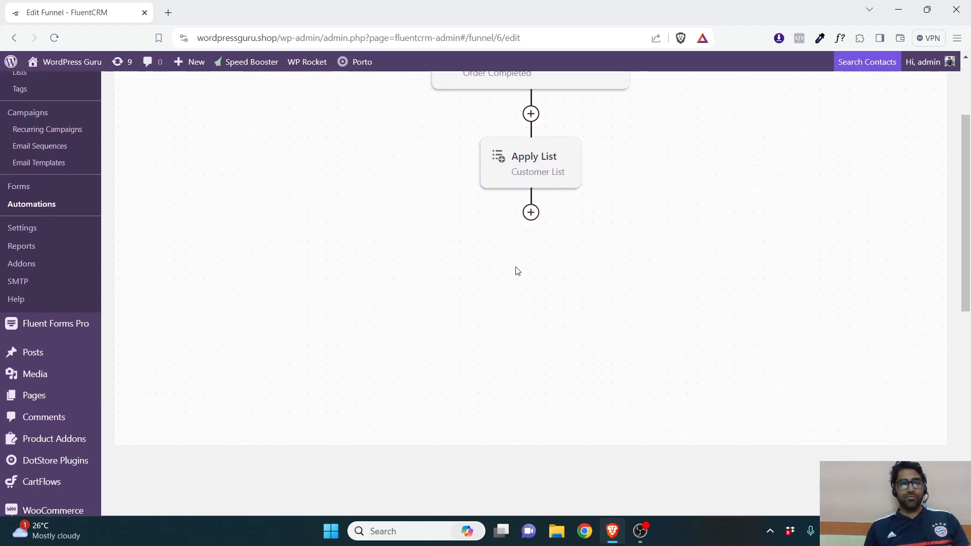
{"action": "scroll", "coordinate": [457, 236], "scroll_direction": "up", "scroll_amount": 2}
{"action": "mouse_move", "coordinate": [533, 288]}
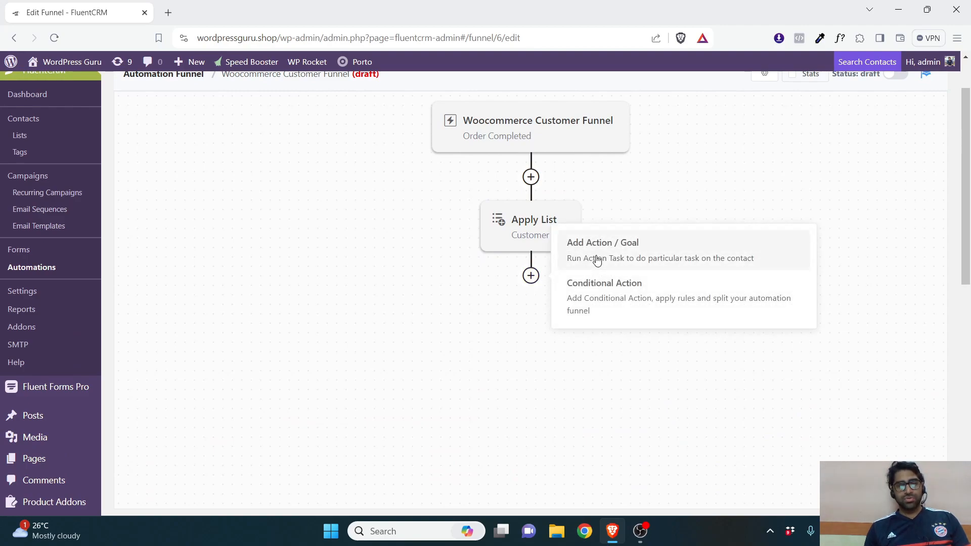
{"action": "left_click", "coordinate": [600, 299]}
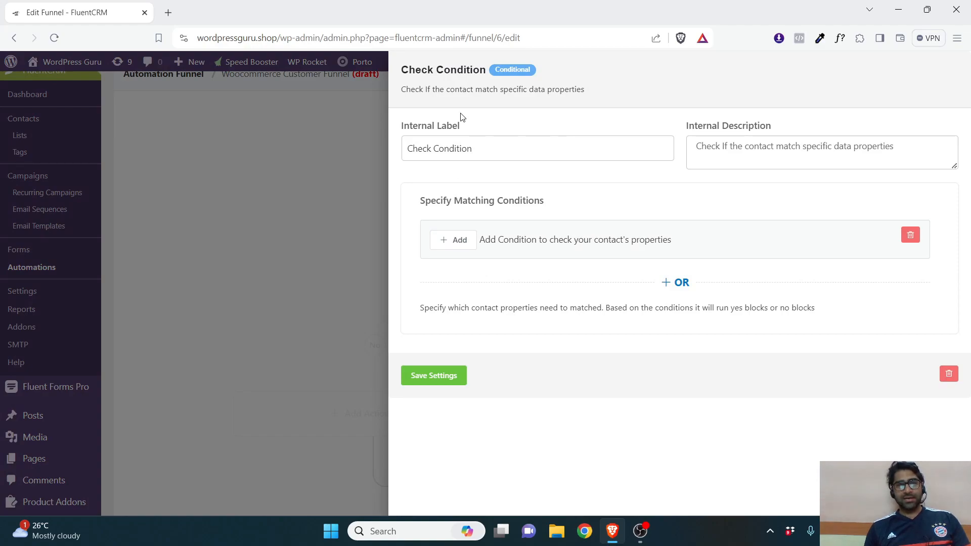
{"action": "left_click", "coordinate": [289, 241]}
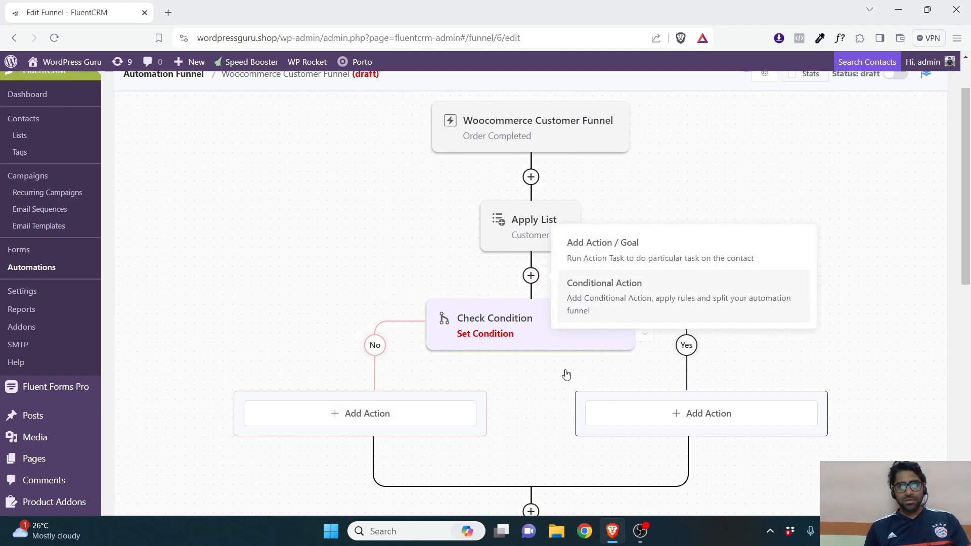
Step: Delete the Check Condition block from the WooCommerce customer funnel and confirm the deletion
{"action": "mouse_move", "coordinate": [432, 330]}
{"action": "left_click", "coordinate": [628, 310]}
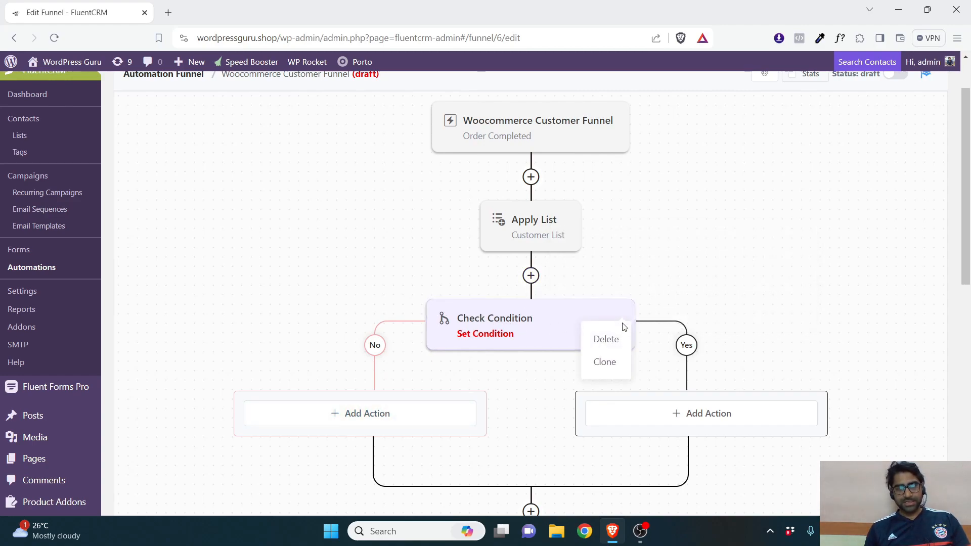
{"action": "left_click", "coordinate": [606, 348]}
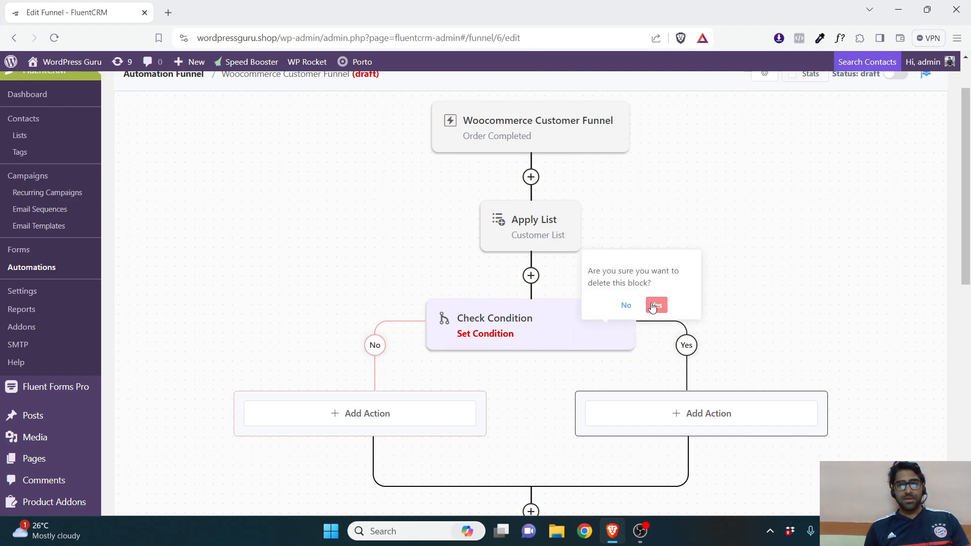
{"action": "left_click", "coordinate": [656, 305]}
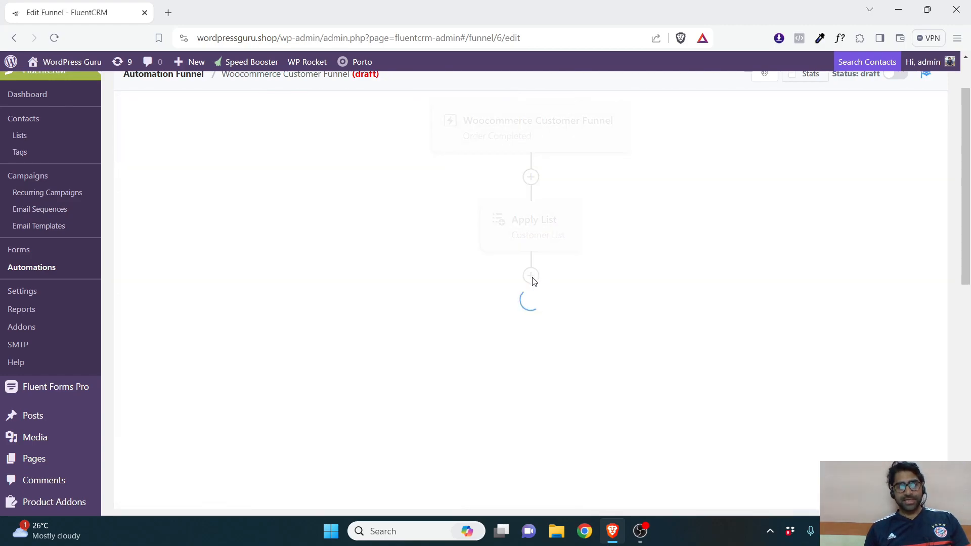
Step: Add a Wait X Days/Hours action after Apply List with a wait time of 1 day and save its settings
{"action": "mouse_move", "coordinate": [531, 276]}
{"action": "left_click", "coordinate": [592, 245]}
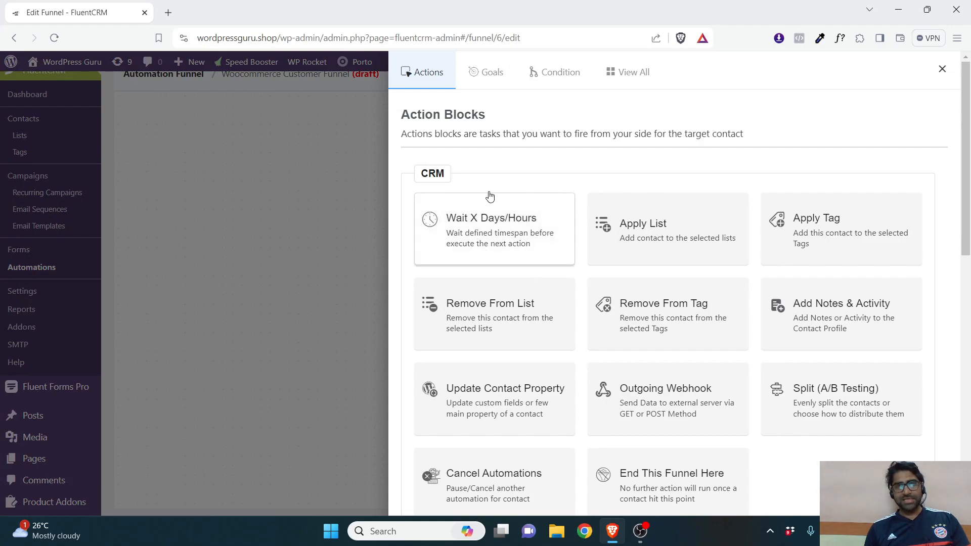
{"action": "left_click", "coordinate": [486, 221]}
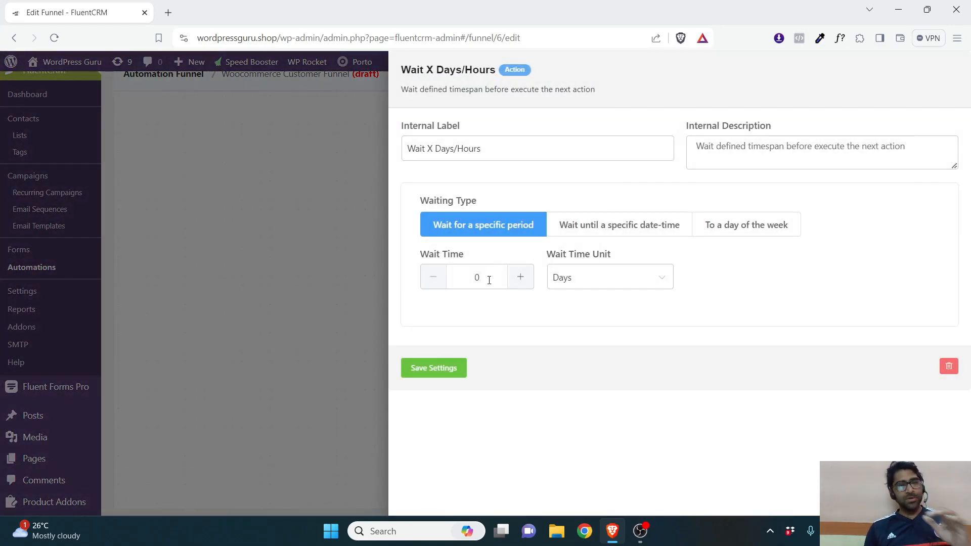
{"action": "double_click", "coordinate": [474, 279]}
{"action": "type", "text": "1"}
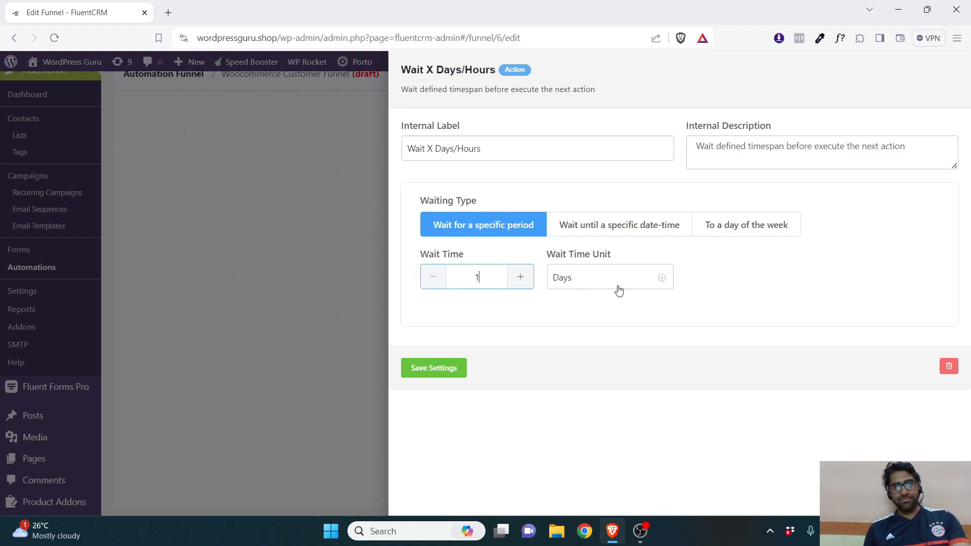
{"action": "left_click", "coordinate": [441, 372]}
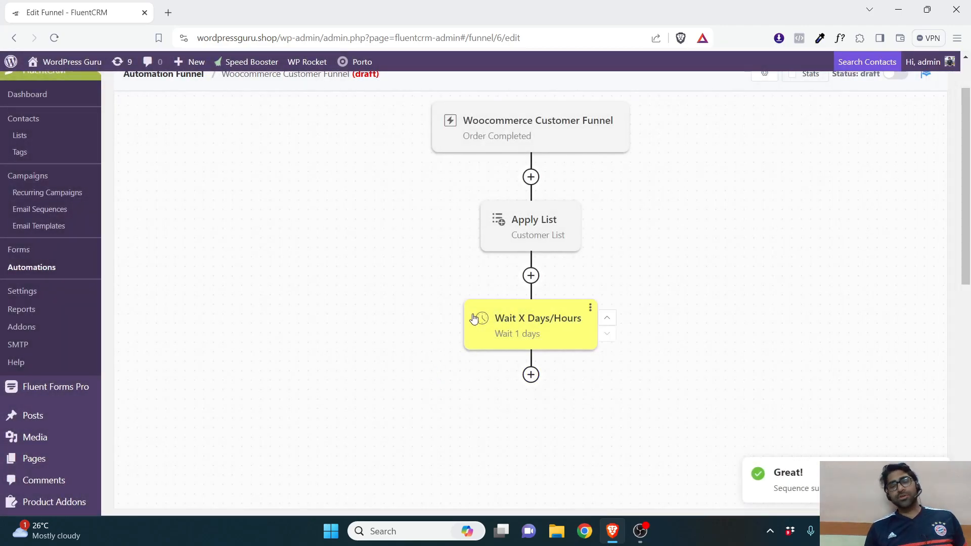
Step: Look through the available action blocks and add a Send Campaign Email action after the Wait X Days/Hours block
{"action": "scroll", "coordinate": [473, 318], "scroll_direction": "down", "scroll_amount": 2}
{"action": "left_click", "coordinate": [539, 248]}
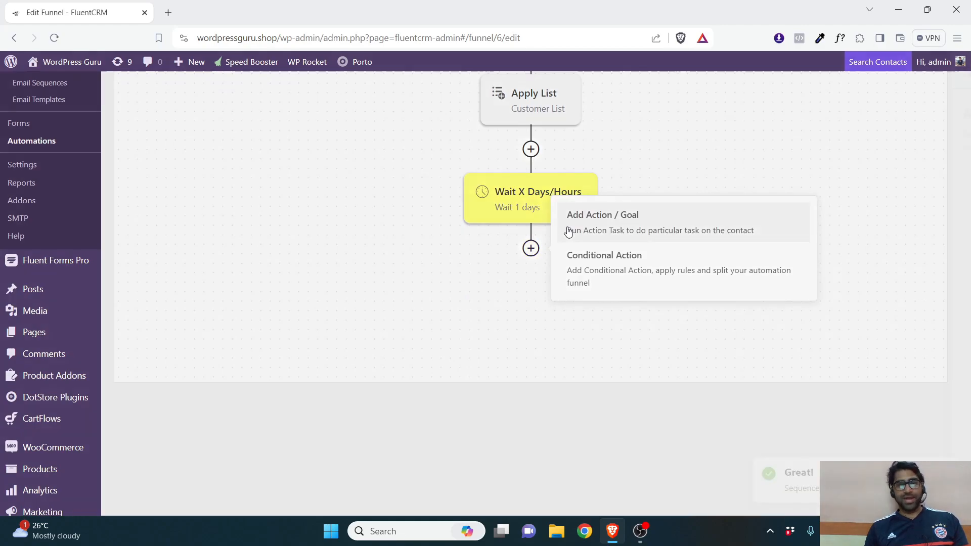
{"action": "left_click", "coordinate": [568, 232]}
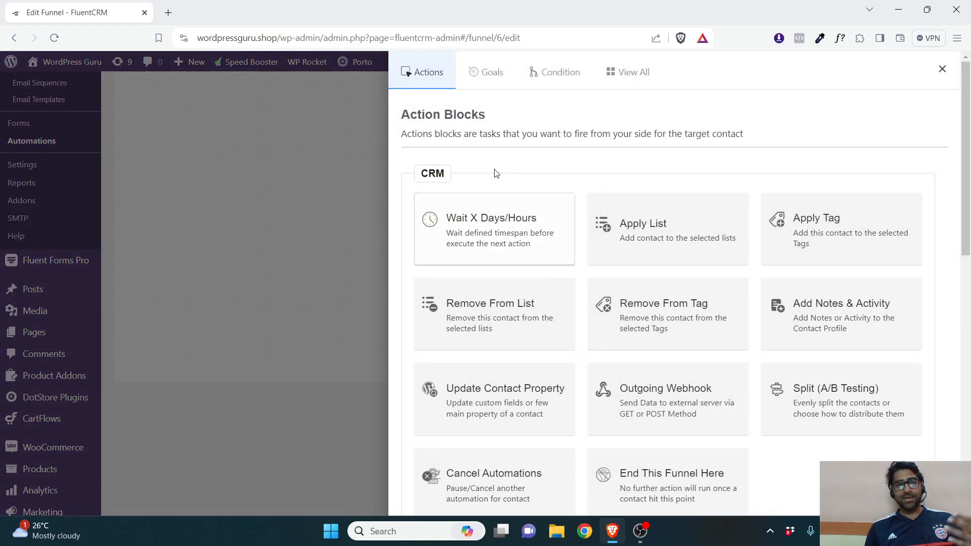
{"action": "scroll", "coordinate": [529, 261], "scroll_direction": "down", "scroll_amount": 6}
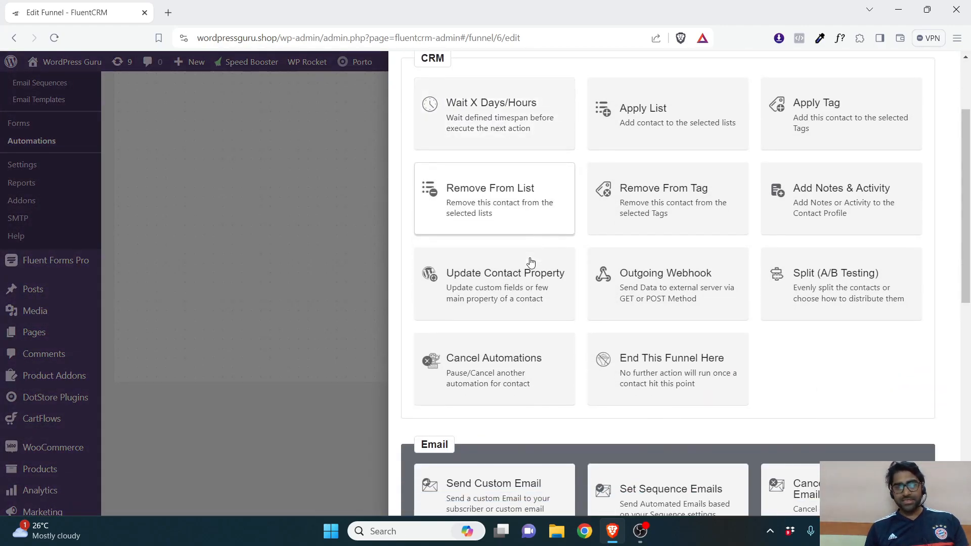
{"action": "scroll", "coordinate": [635, 275], "scroll_direction": "down", "scroll_amount": 4}
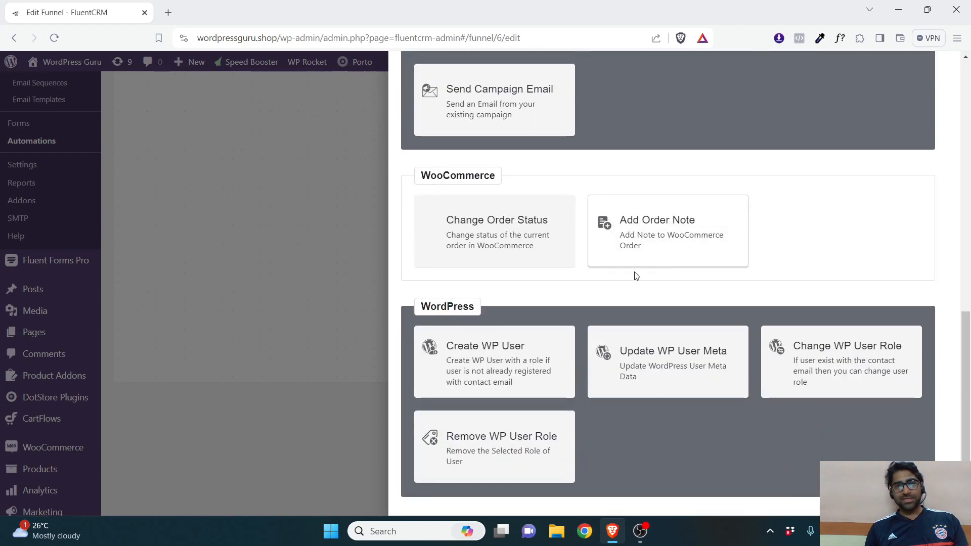
{"action": "scroll", "coordinate": [617, 278], "scroll_direction": "up", "scroll_amount": 4}
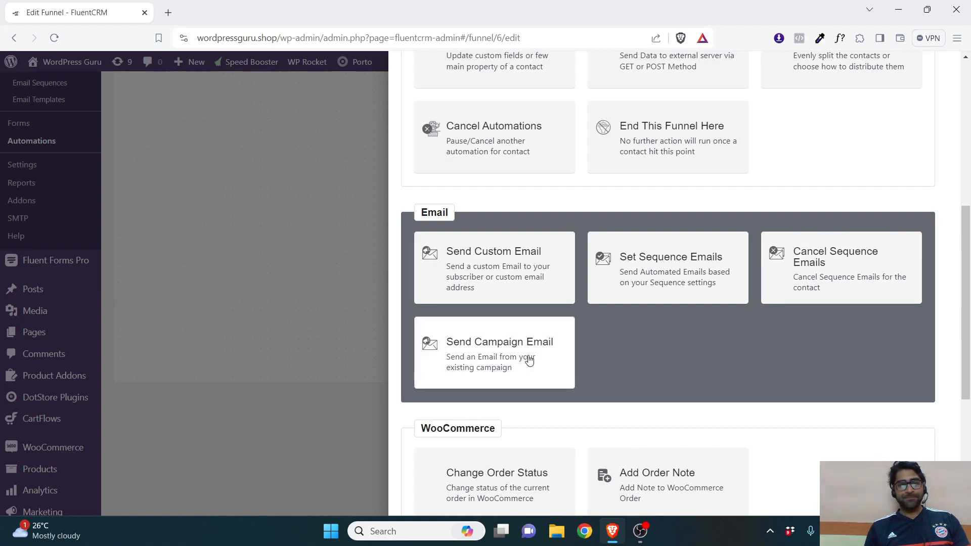
{"action": "left_click", "coordinate": [471, 356]}
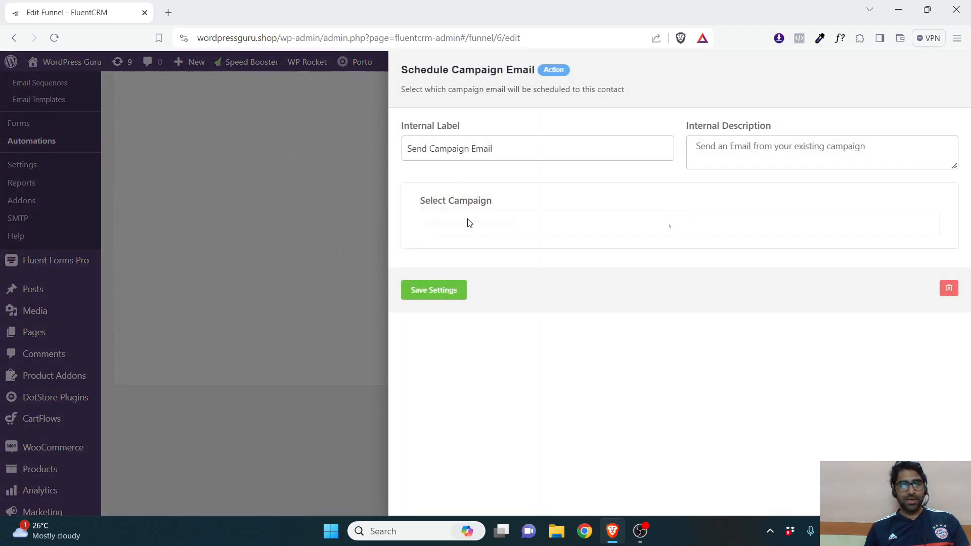
Step: Set the Send Campaign Email action's campaign to Yearly Membership 20% OFF and save its settings
{"action": "left_click", "coordinate": [468, 224]}
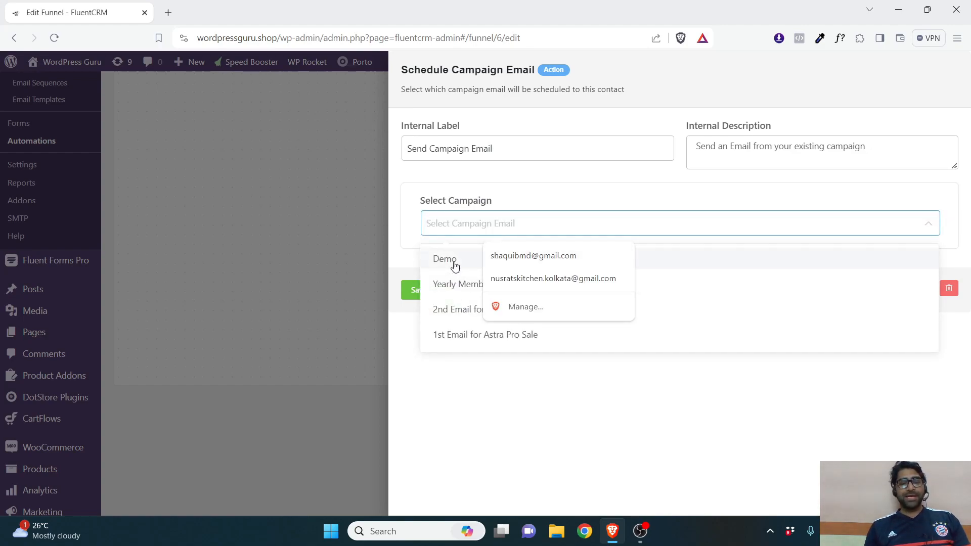
{"action": "left_click", "coordinate": [455, 264]}
{"action": "left_click", "coordinate": [471, 221]}
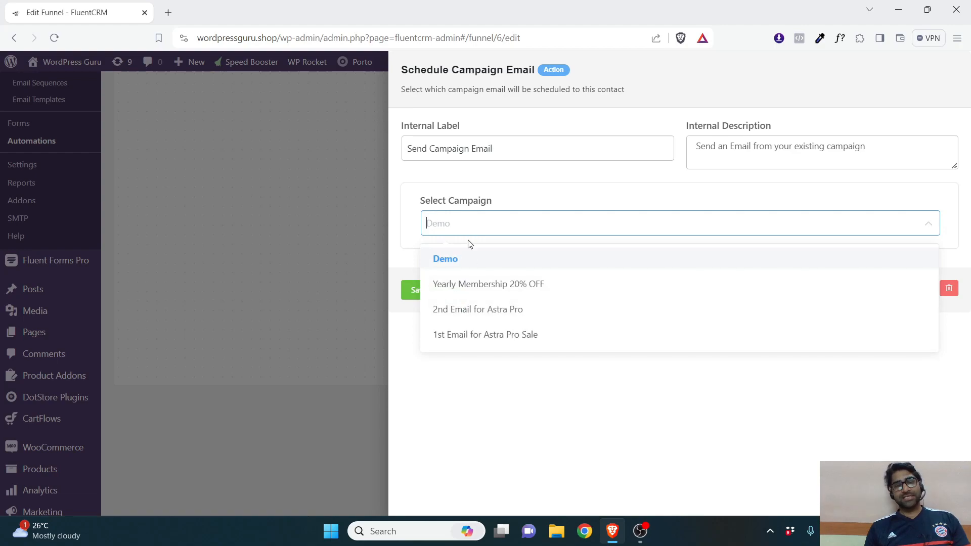
{"action": "left_click", "coordinate": [448, 282]}
{"action": "left_click", "coordinate": [420, 291]}
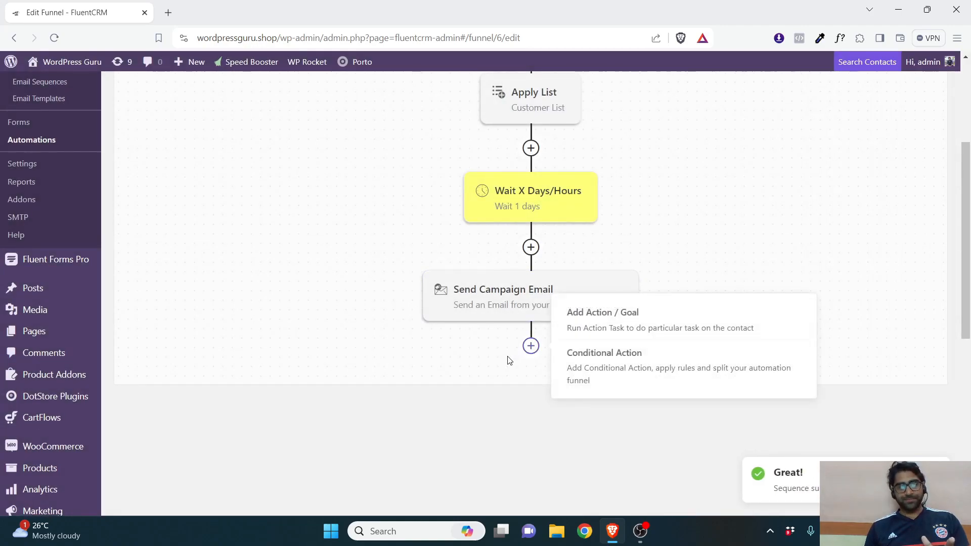
Step: Examine the CRM, email, WooCommerce and WordPress action blocks available after Send Campaign Email, and close the list without adding any
{"action": "scroll", "coordinate": [511, 361], "scroll_direction": "down", "scroll_amount": 1}
{"action": "left_click", "coordinate": [535, 297]}
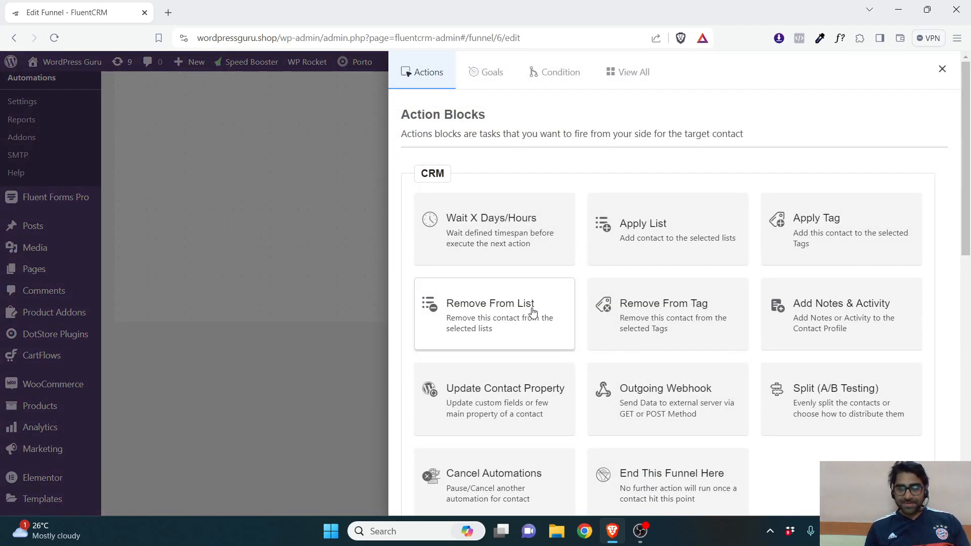
{"action": "scroll", "coordinate": [532, 304], "scroll_direction": "down", "scroll_amount": 4}
{"action": "scroll", "coordinate": [533, 313], "scroll_direction": "down", "scroll_amount": 8}
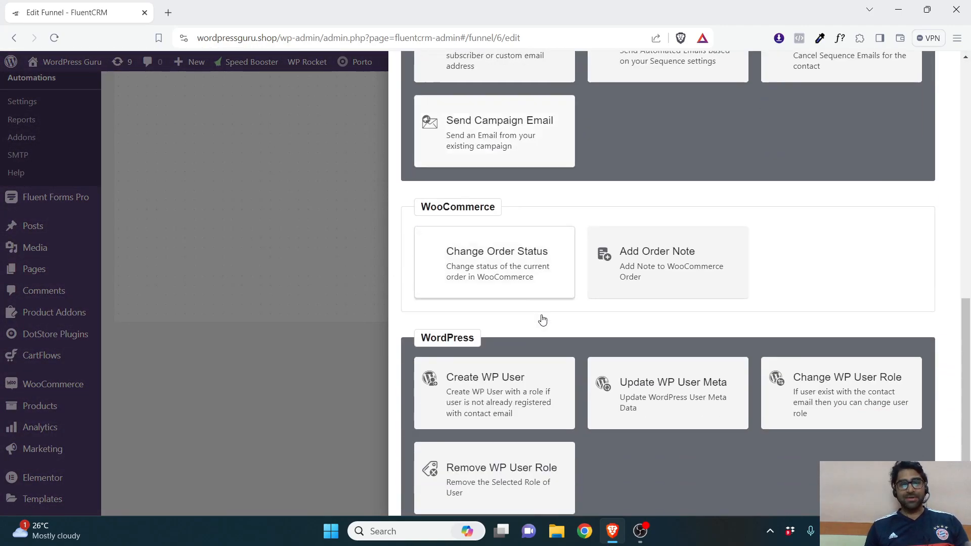
{"action": "scroll", "coordinate": [544, 317], "scroll_direction": "up", "scroll_amount": 12}
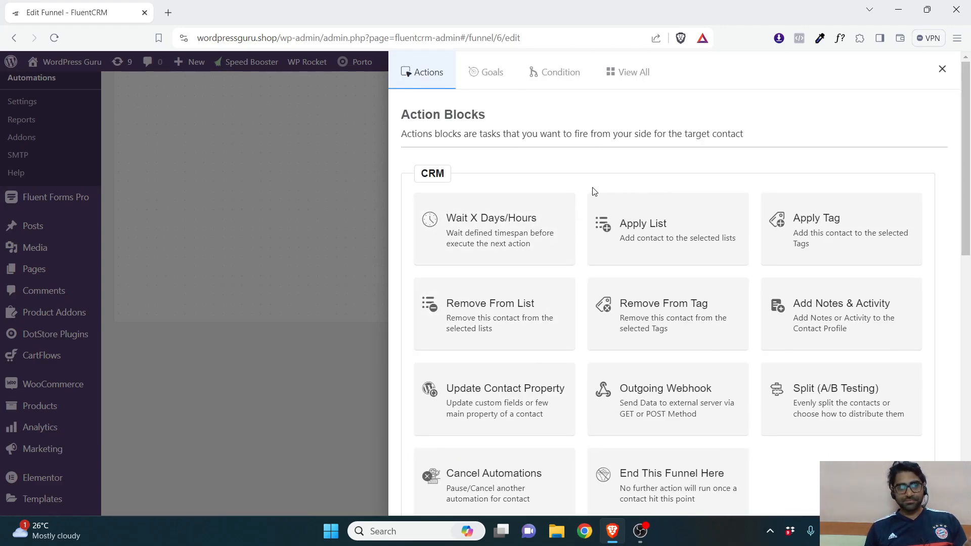
{"action": "scroll", "coordinate": [508, 206], "scroll_direction": "down", "scroll_amount": 1}
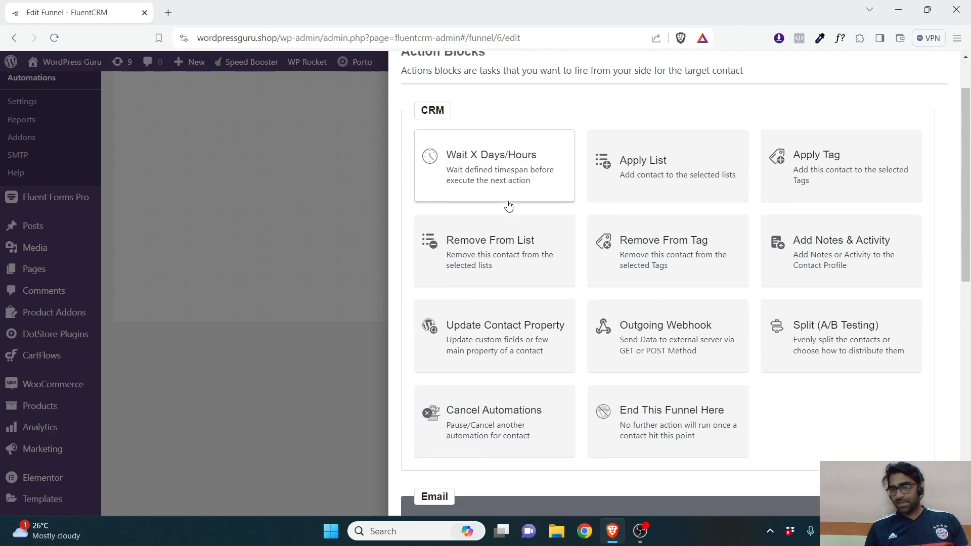
{"action": "left_click", "coordinate": [194, 224]}
{"action": "left_click", "coordinate": [526, 288]}
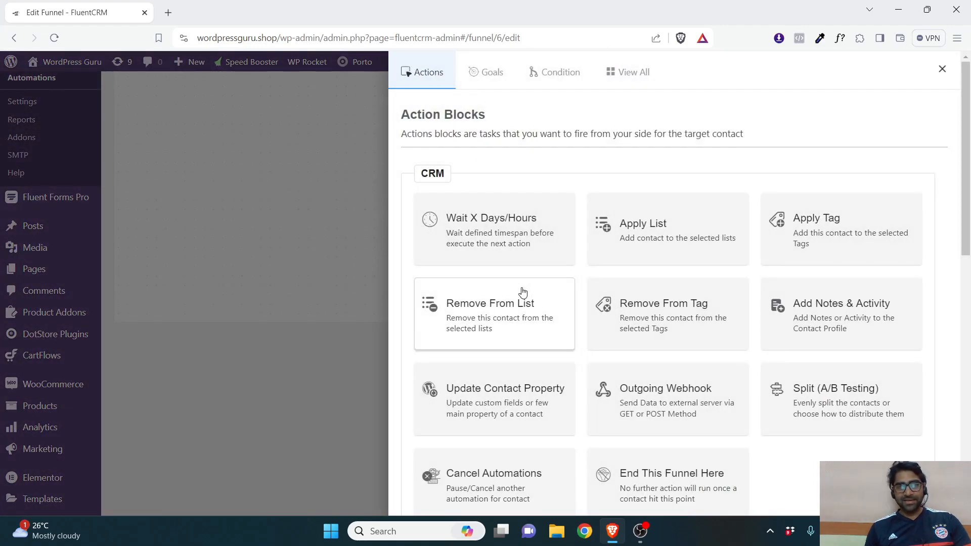
{"action": "left_click", "coordinate": [251, 219]}
Step: Review the funnel's blocks from the Order Completed trigger to Send Campaign Email and open the CRM reports
{"action": "scroll", "coordinate": [223, 241], "scroll_direction": "up", "scroll_amount": 5}
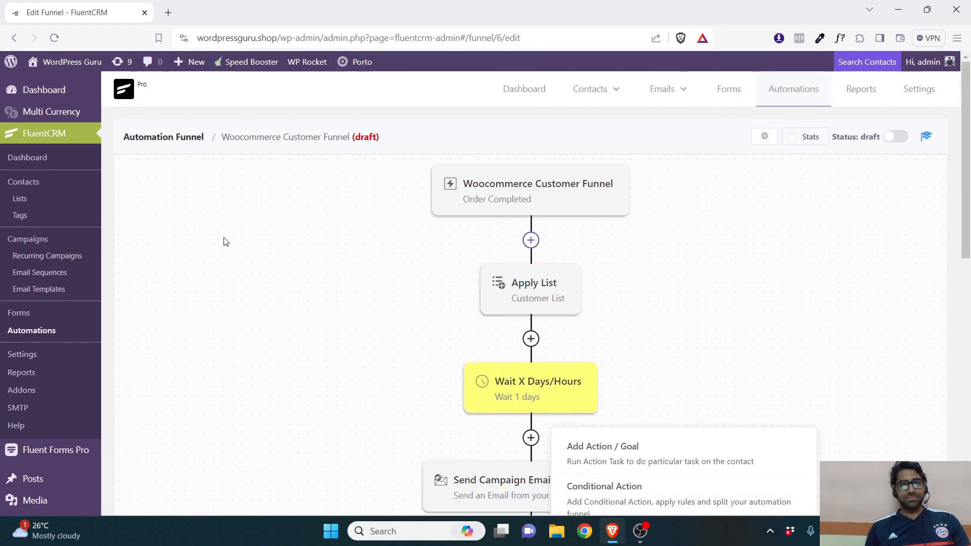
{"action": "scroll", "coordinate": [426, 242], "scroll_direction": "down", "scroll_amount": 2}
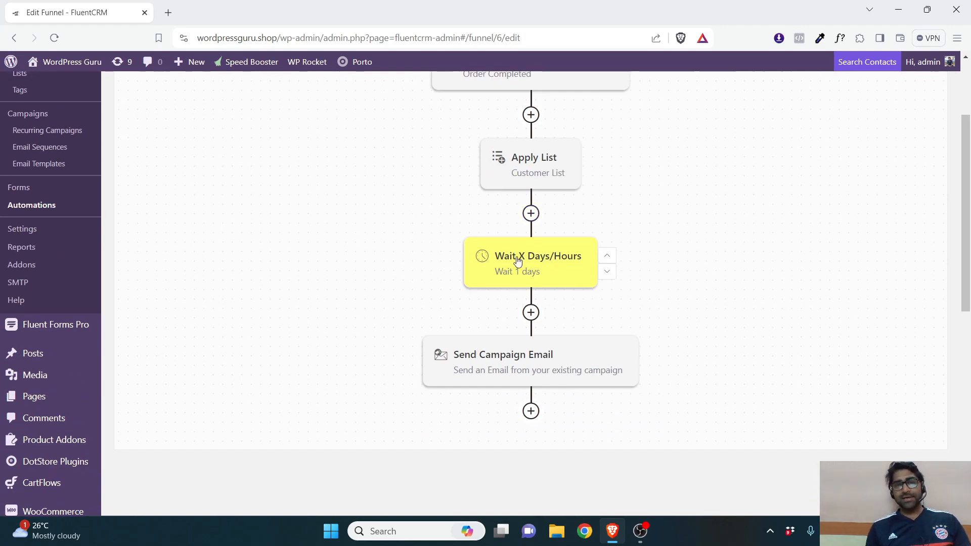
{"action": "scroll", "coordinate": [548, 256], "scroll_direction": "up", "scroll_amount": 2}
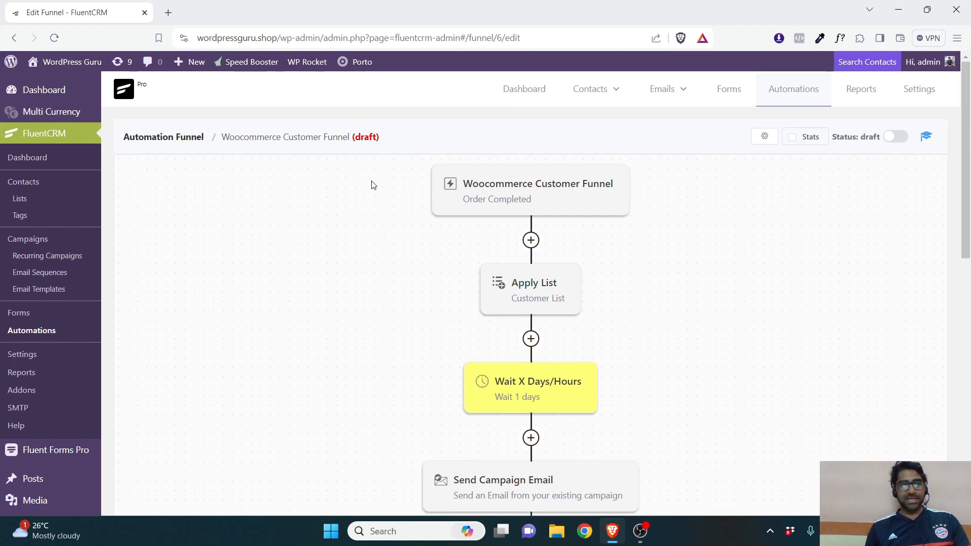
{"action": "left_click", "coordinate": [862, 89]}
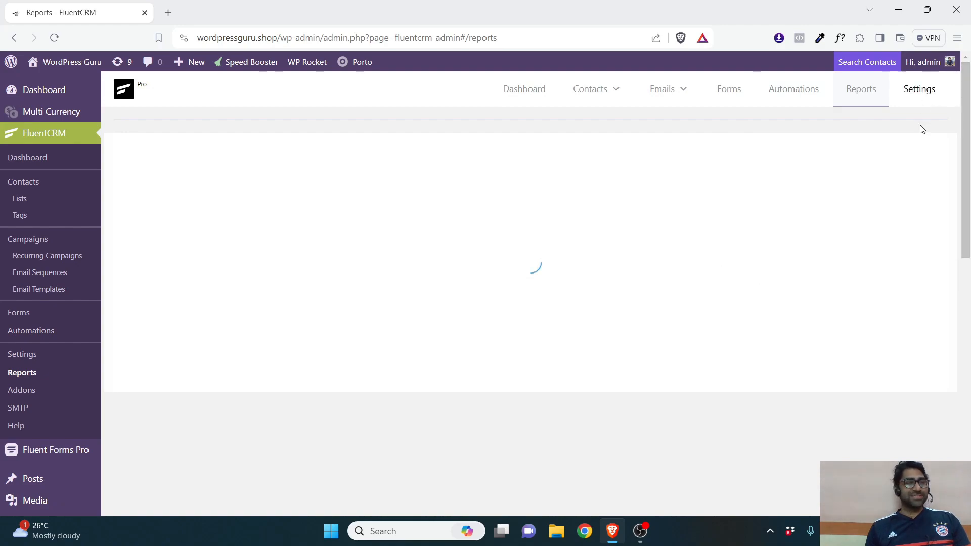